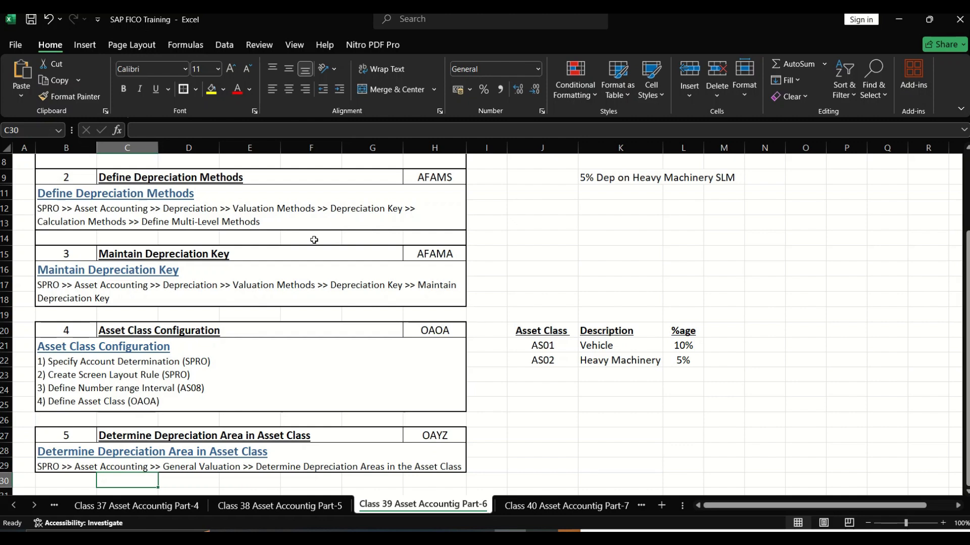
- Review the Class 39 Asset Accounting configuration sheet from its last entry up to the title at the start
key("Up")
key("Up")
key("Up")
key("Up")
key("Up")
key("Up")
key("Up")
key("Up")
key("Up")
key("Up")
key("Up")
key("Up")
key("Up")
key("Up")
key("Up")
key("Up")
key("Up")
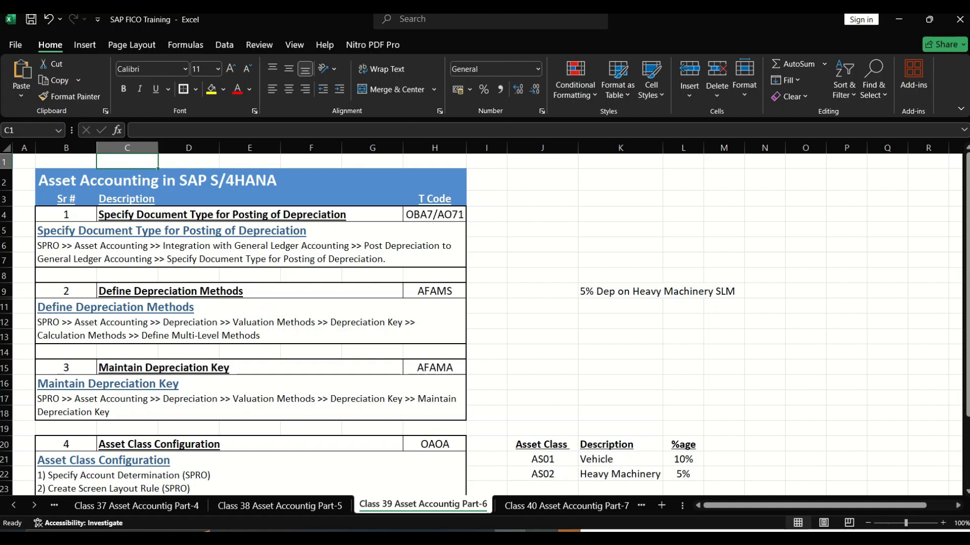
- Switch to SAP and open the SAP Customizing Implementation Guide through transaction SPRO
left_click(511, 538)
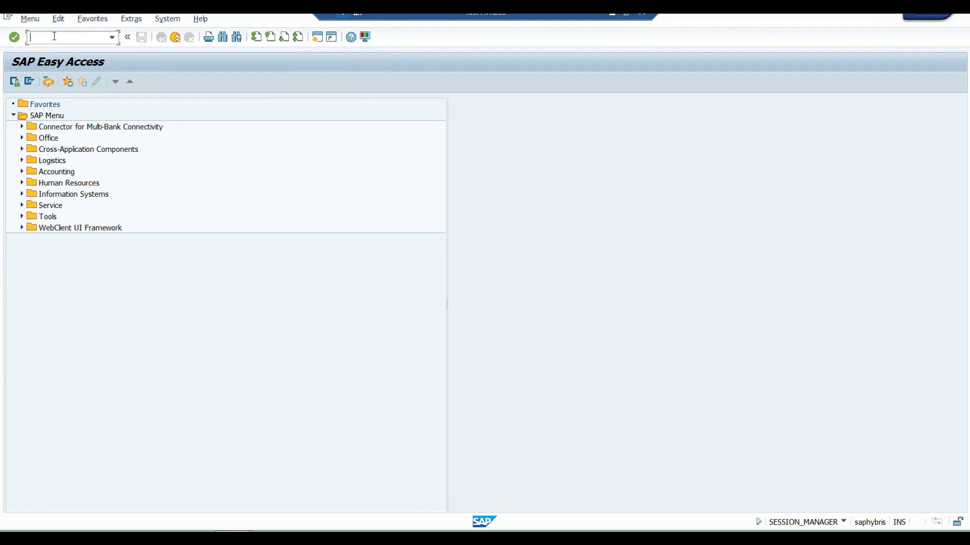
type("SPRO")
key("Return")
left_click(52, 83)
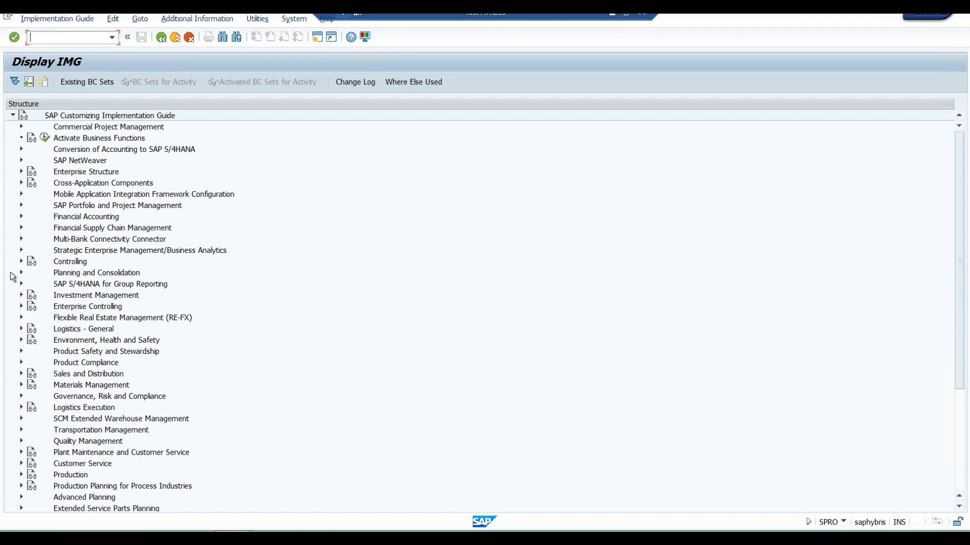
- Open Define Document Types within the Specify Document Type for Posting of Depreciation activity, under Asset Accounting's Integration with General Ledger Accounting
left_click(22, 217)
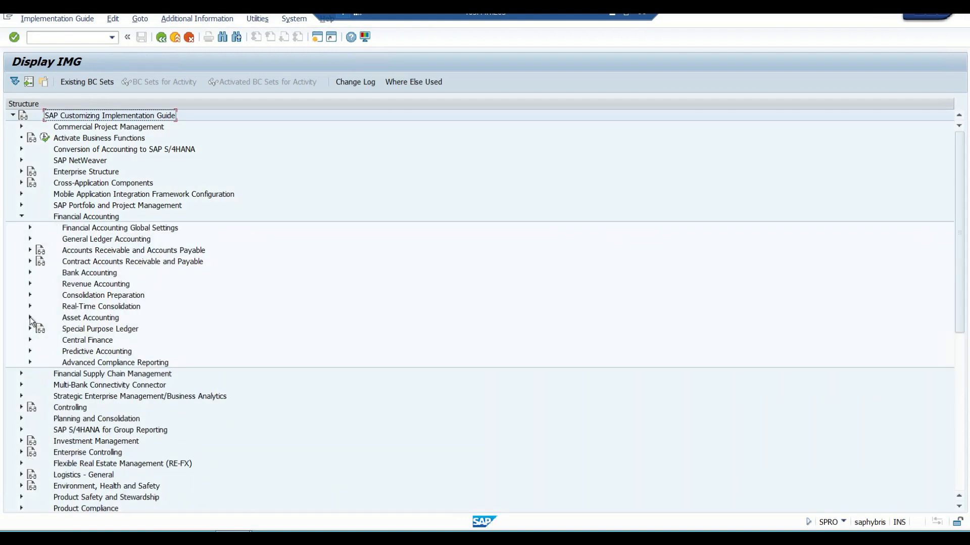
left_click(29, 317)
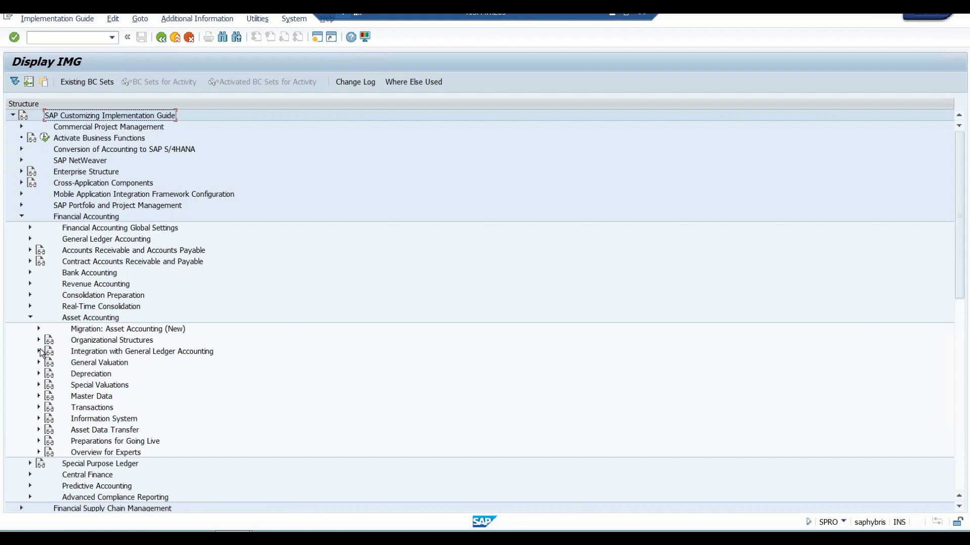
left_click(39, 351)
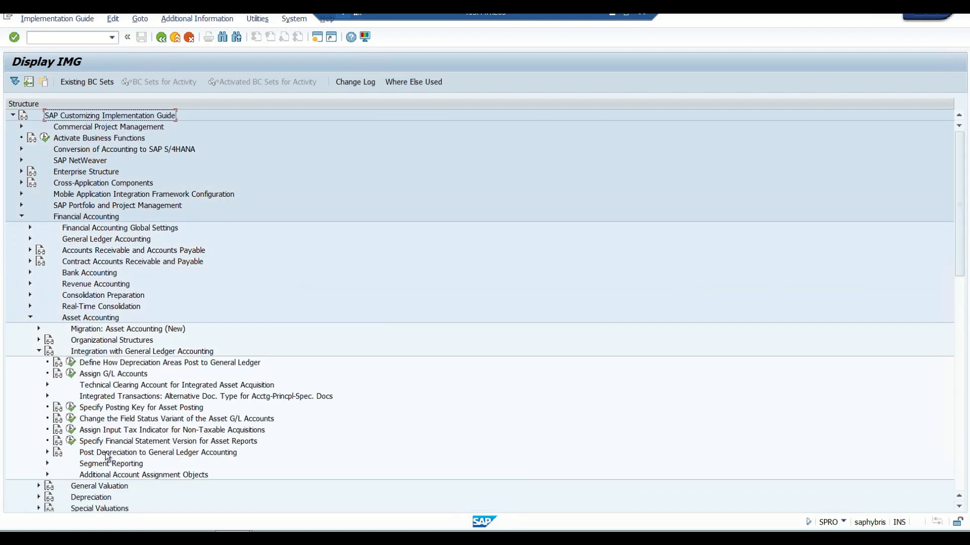
left_click(48, 452)
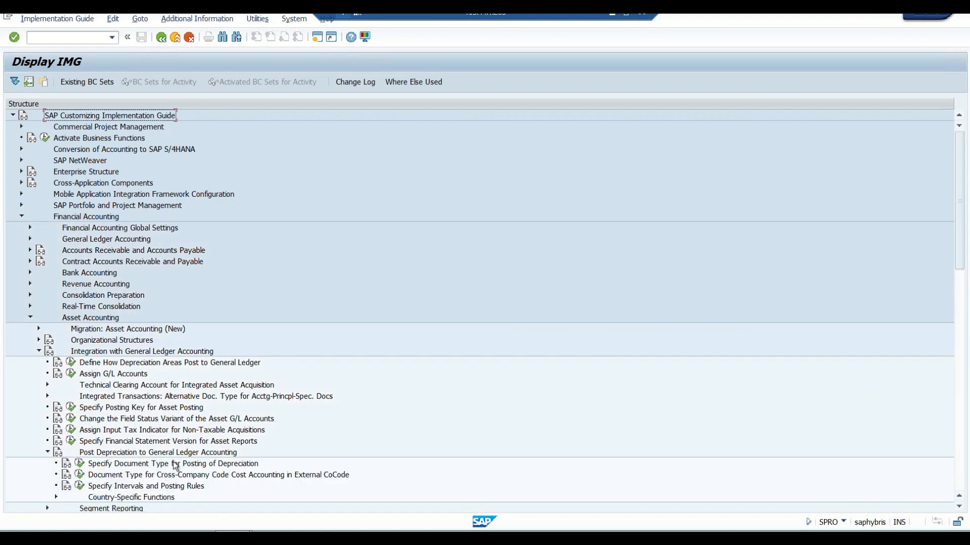
left_click(80, 464)
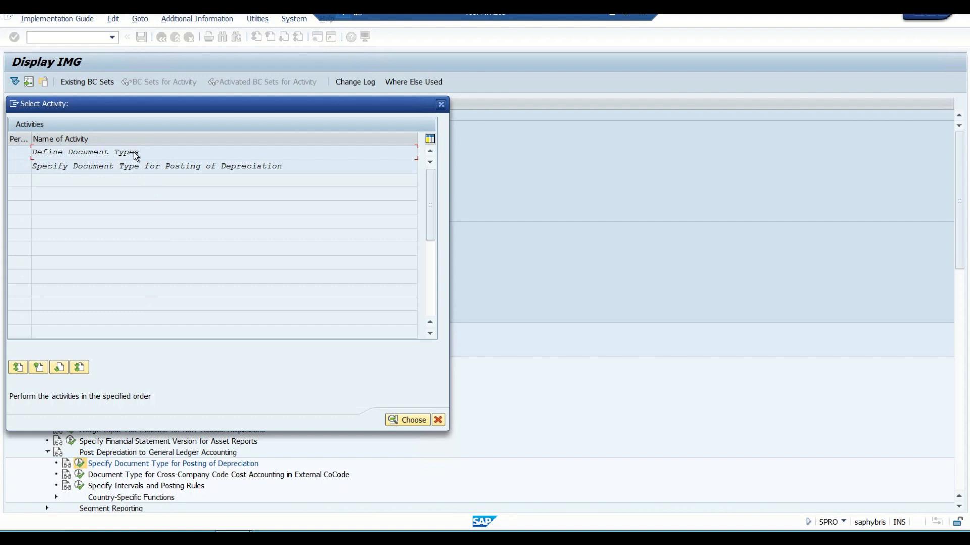
double_click(136, 153)
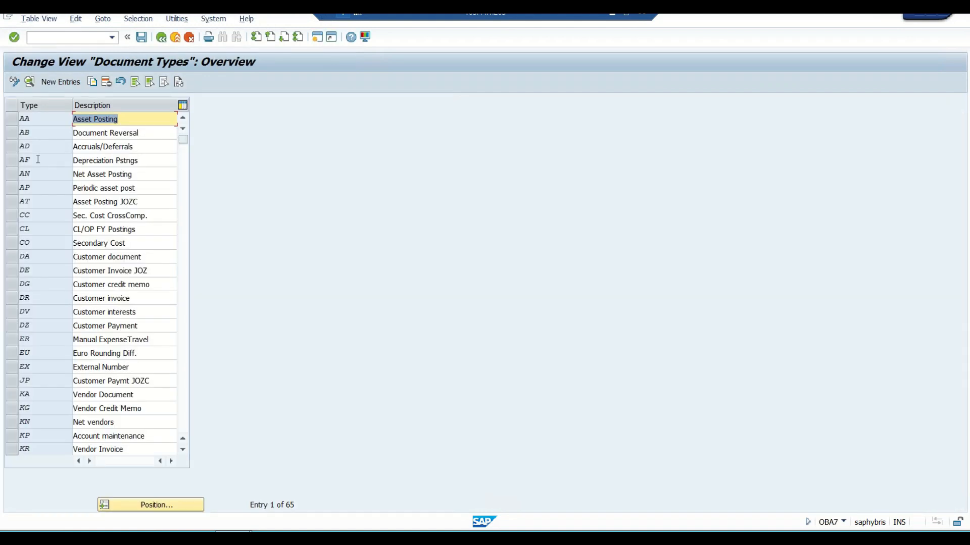
- Open the details of document type AF and bring up the number range intervals of company code UTCL for editing
left_click(11, 161)
double_click(41, 160)
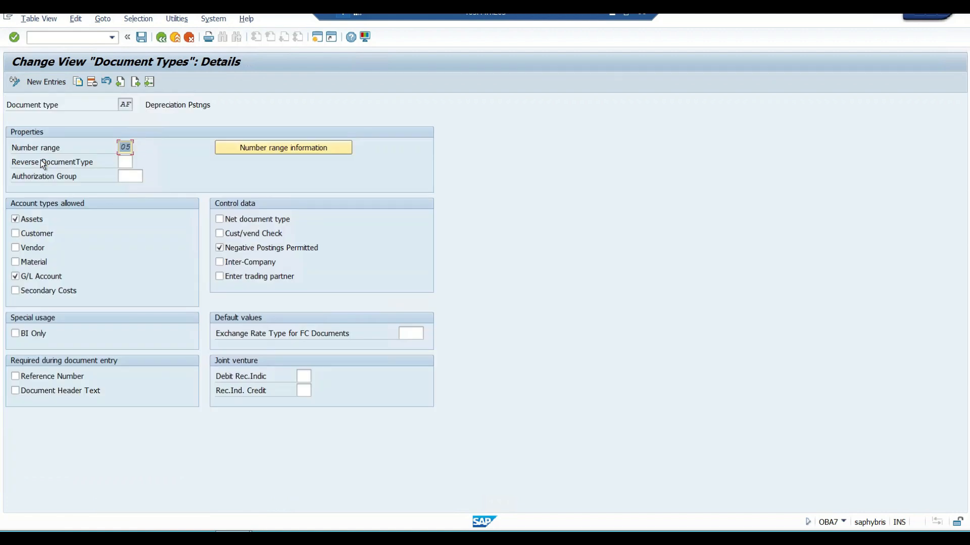
left_click(228, 147)
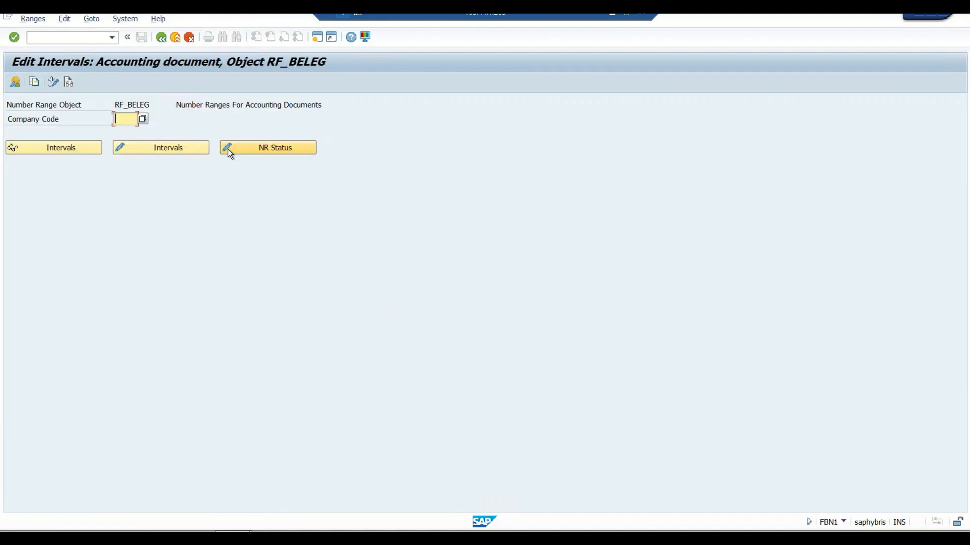
type("UTCL")
left_click(189, 152)
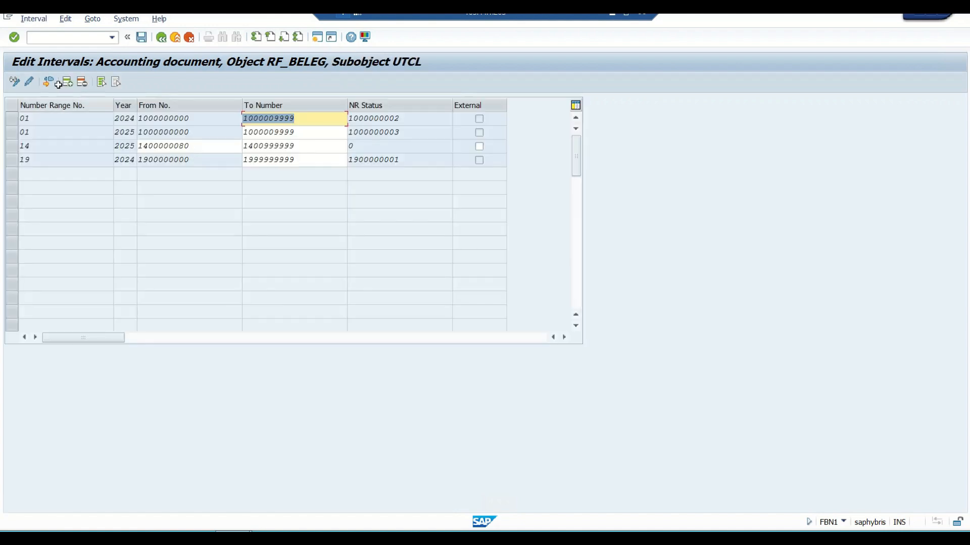
left_click(68, 83)
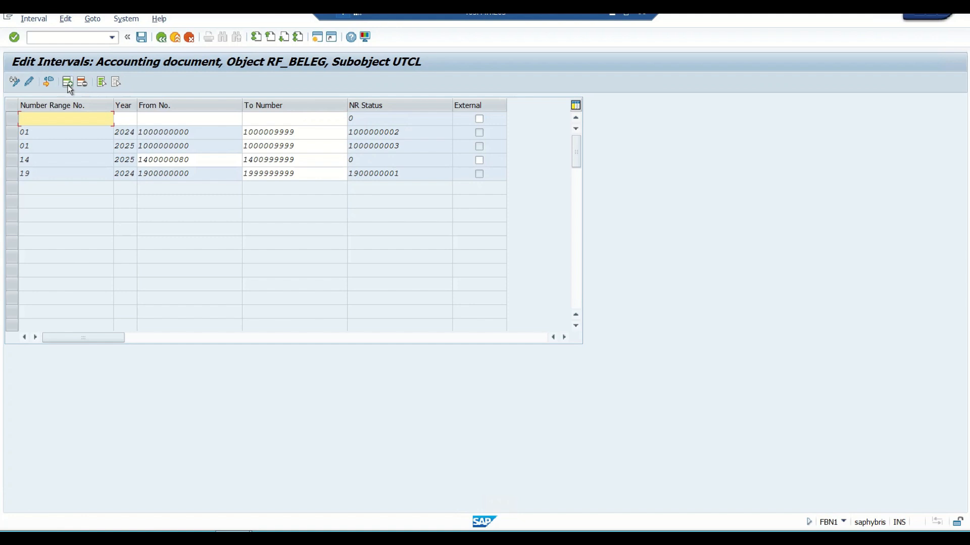
type("05")
key("Tab")
type("2025")
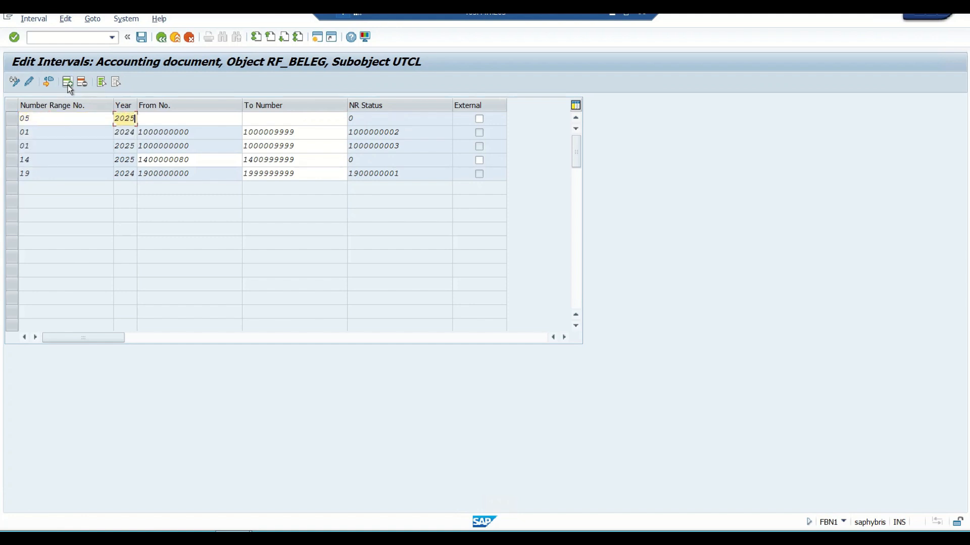
key("Tab")
type("050")
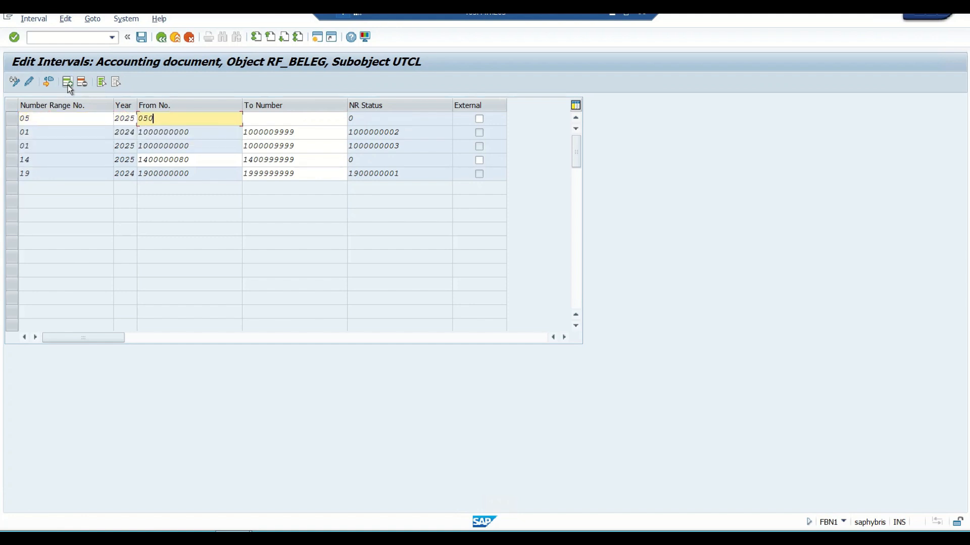
type("0000000")
key("Tab")
type("05")
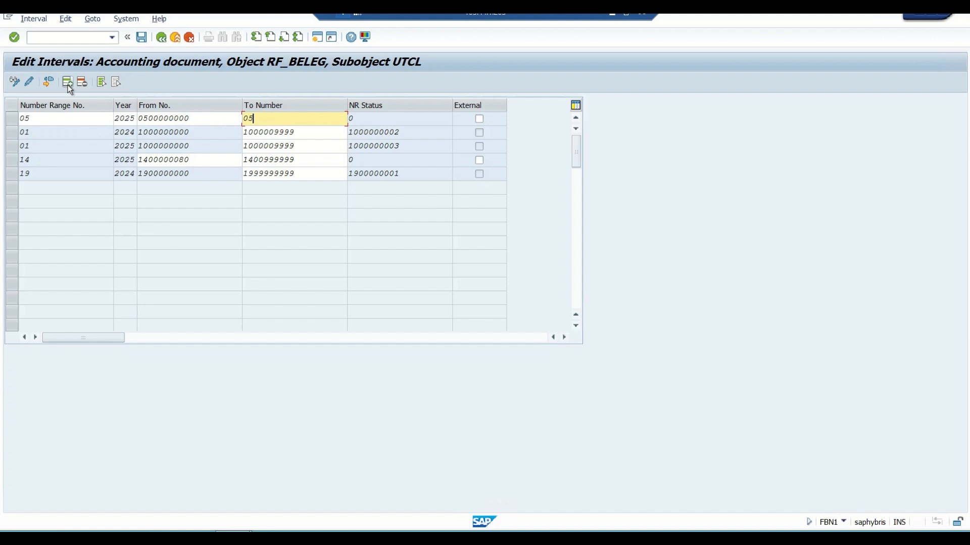
type("99999999")
key("Return")
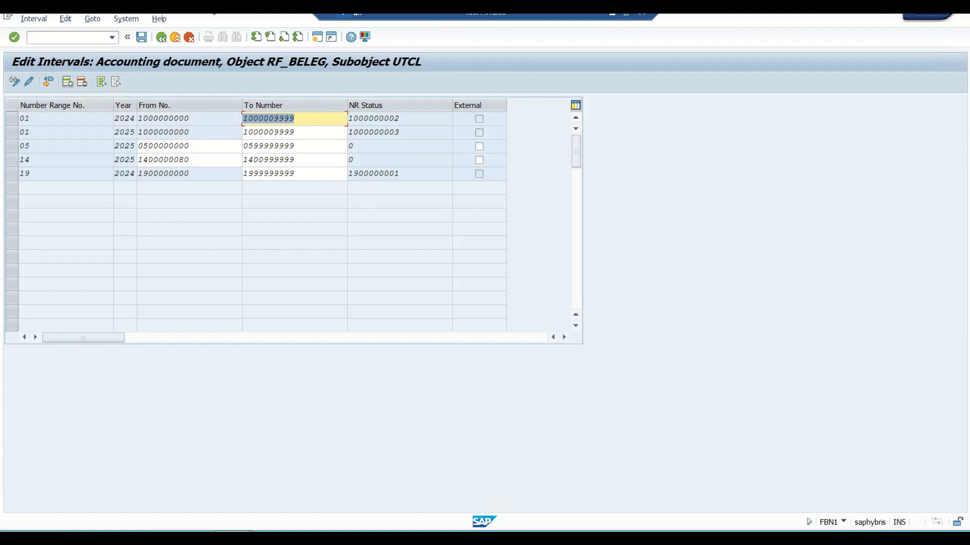
left_click(144, 38)
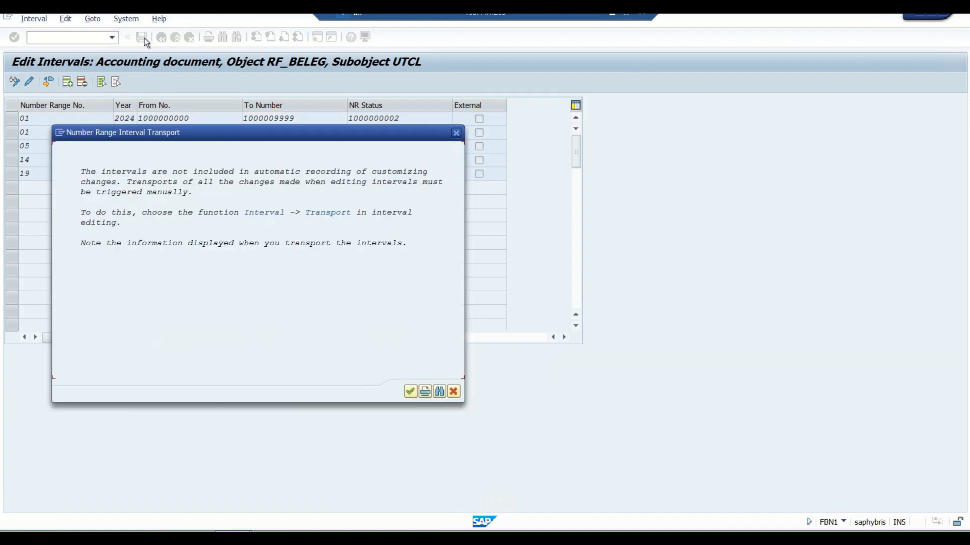
left_click(411, 391)
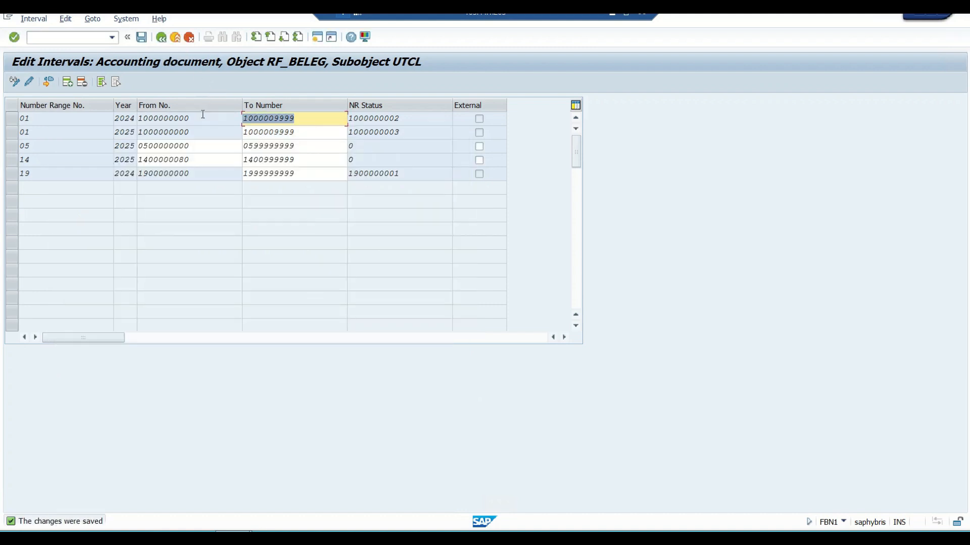
- Leave the document type settings and open the activity Specify Document Type for Posting of Depreciation
left_click(162, 38)
left_click(162, 38)
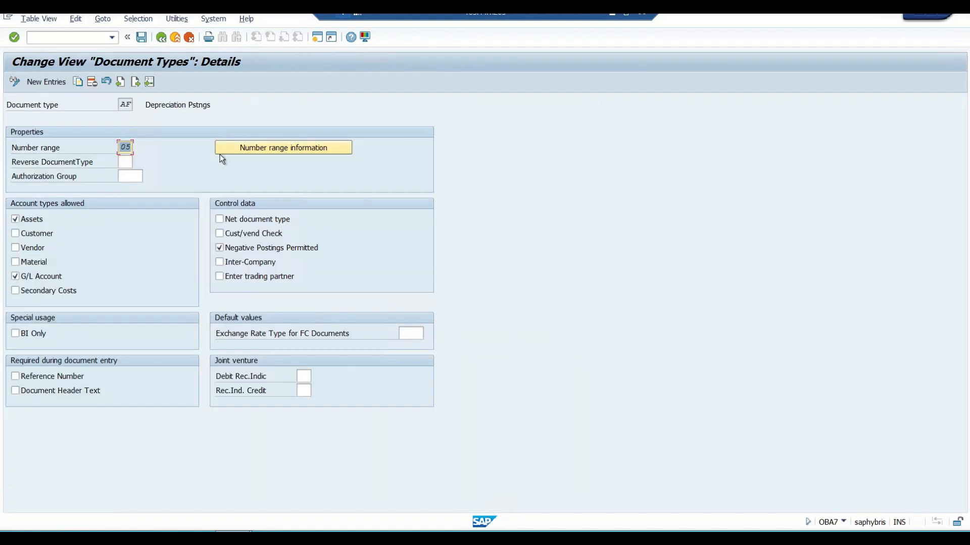
left_click(163, 38)
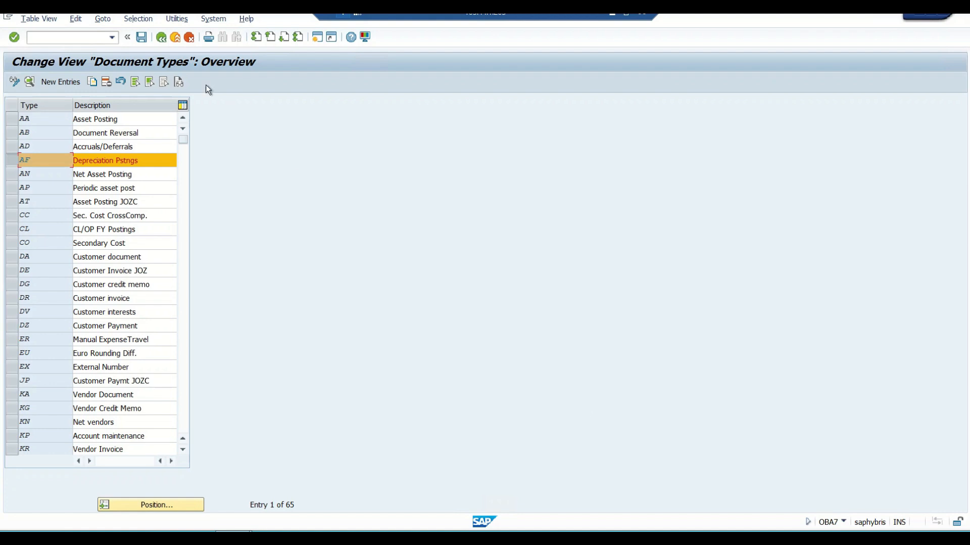
left_click(166, 41)
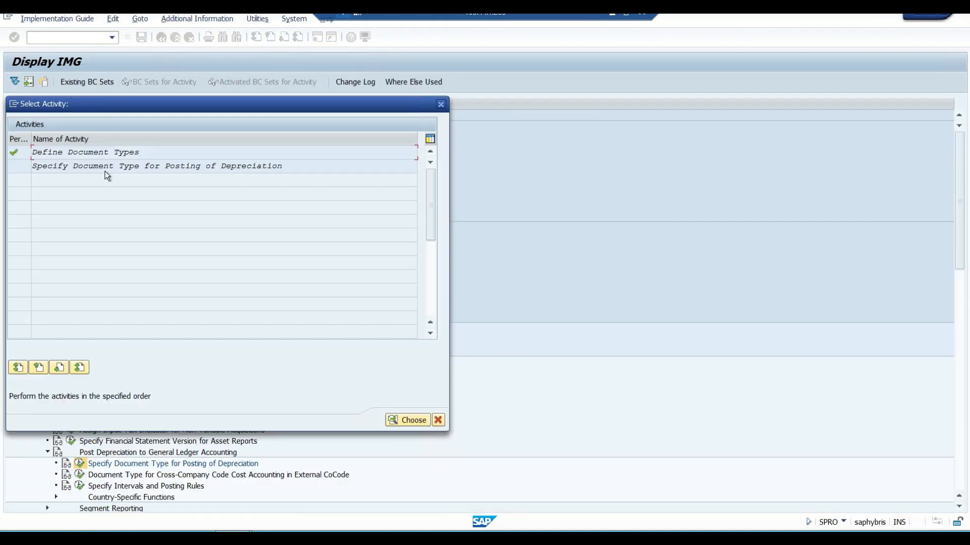
double_click(150, 165)
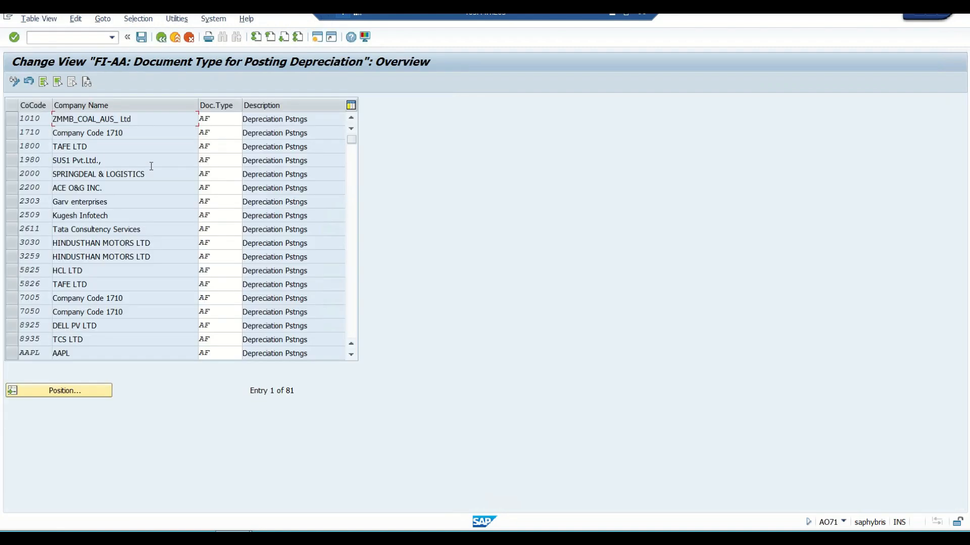
- Check the depreciation document type assigned to company code UTCL and return to the implementation guide structure
left_click(103, 392)
type("UTCL")
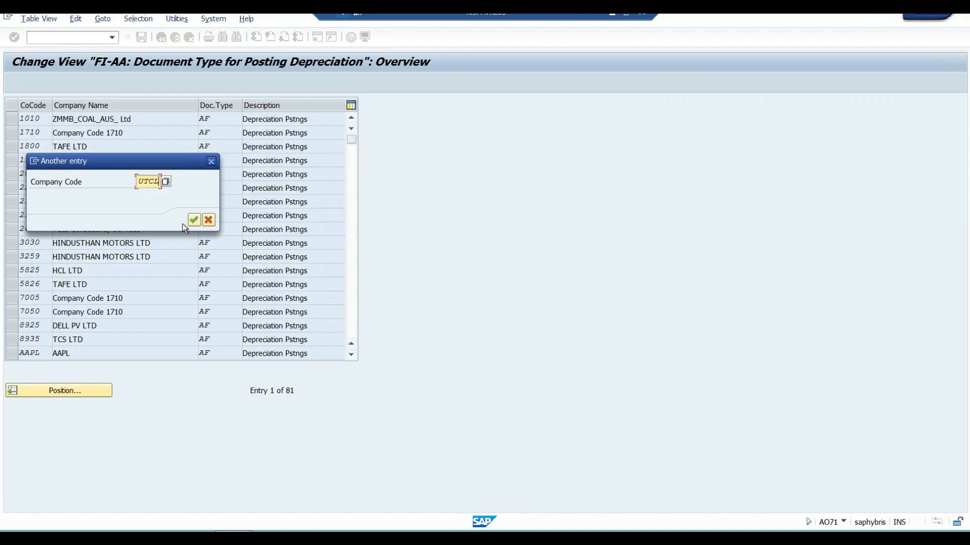
left_click(194, 220)
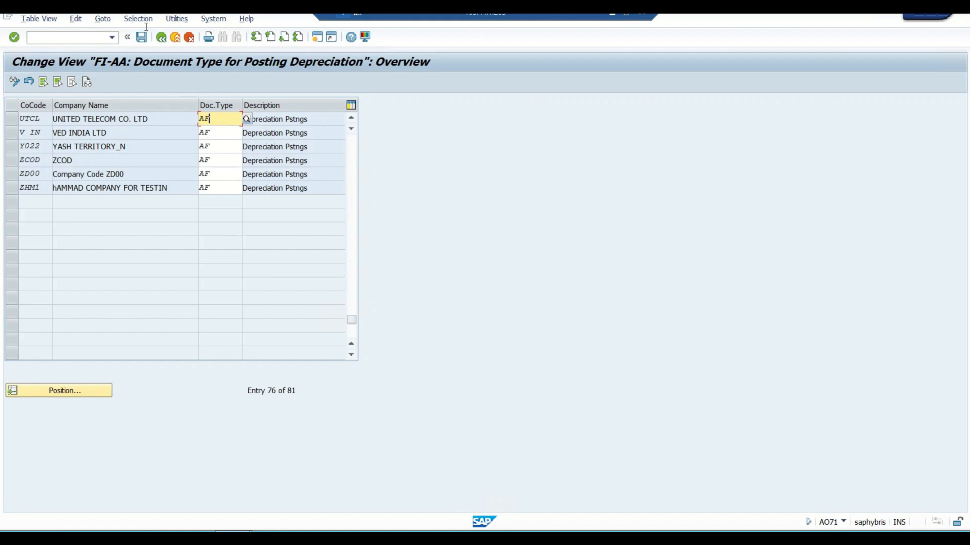
left_click(162, 39)
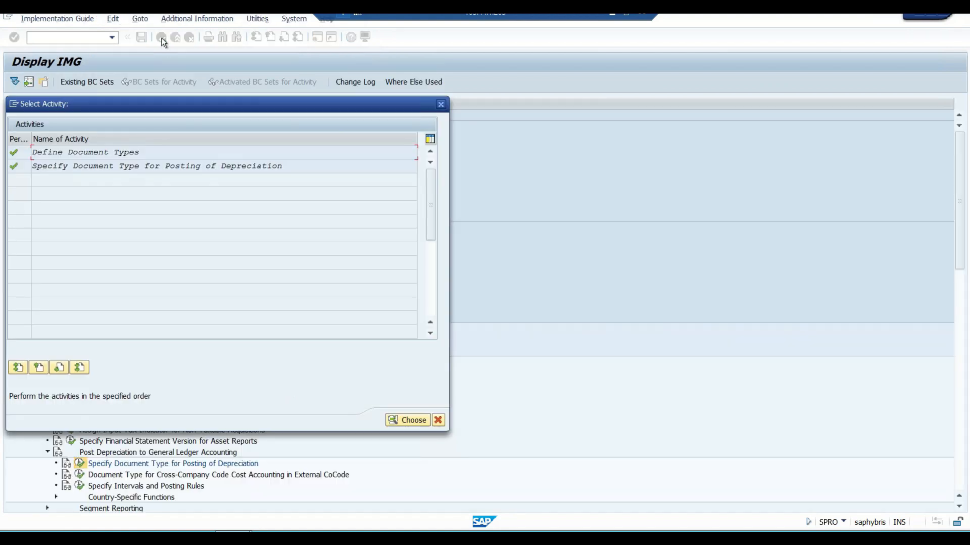
left_click(441, 104)
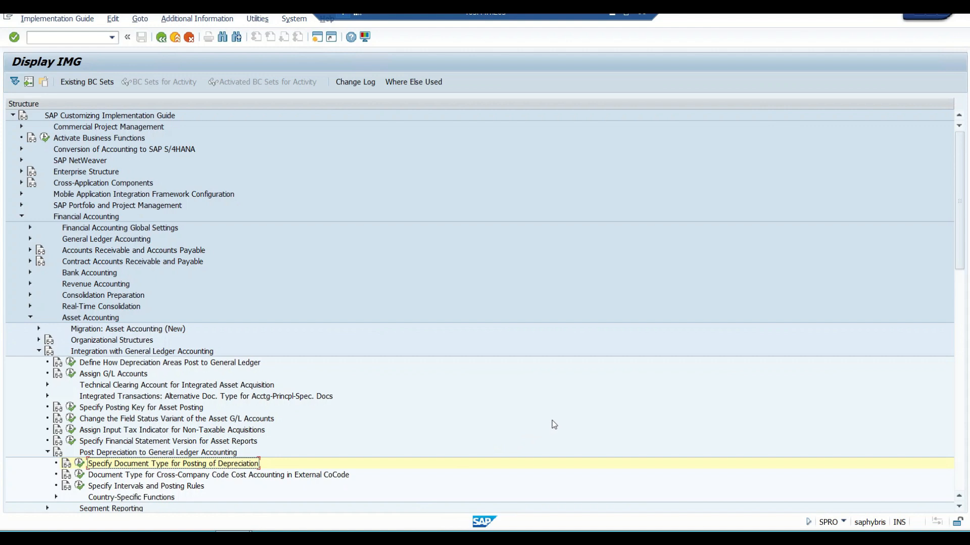
- Consult the Excel configuration sheet and, back in SAP, expand Asset Accounting's Depreciation, Valuation Methods, Depreciation Key and Calculation Methods nodes
left_click(612, 14)
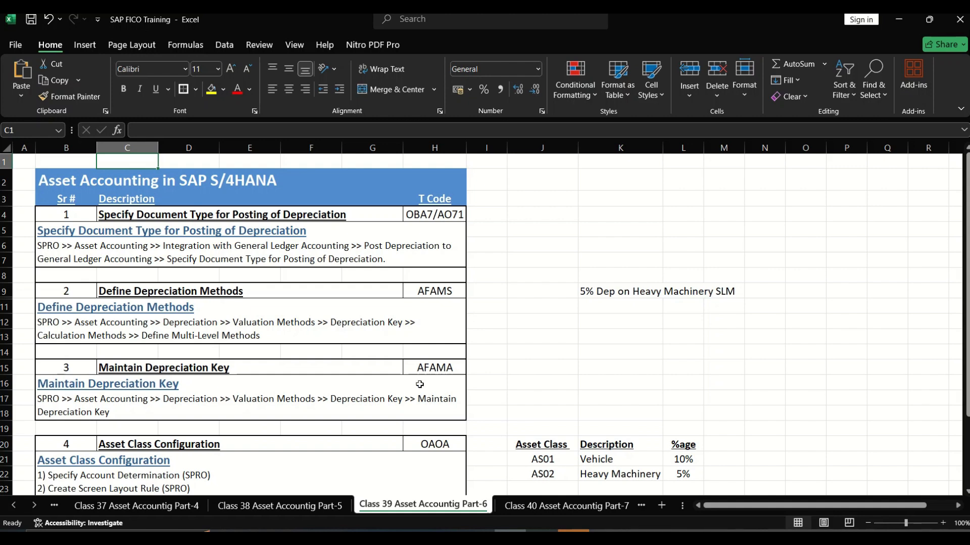
left_click(620, 536)
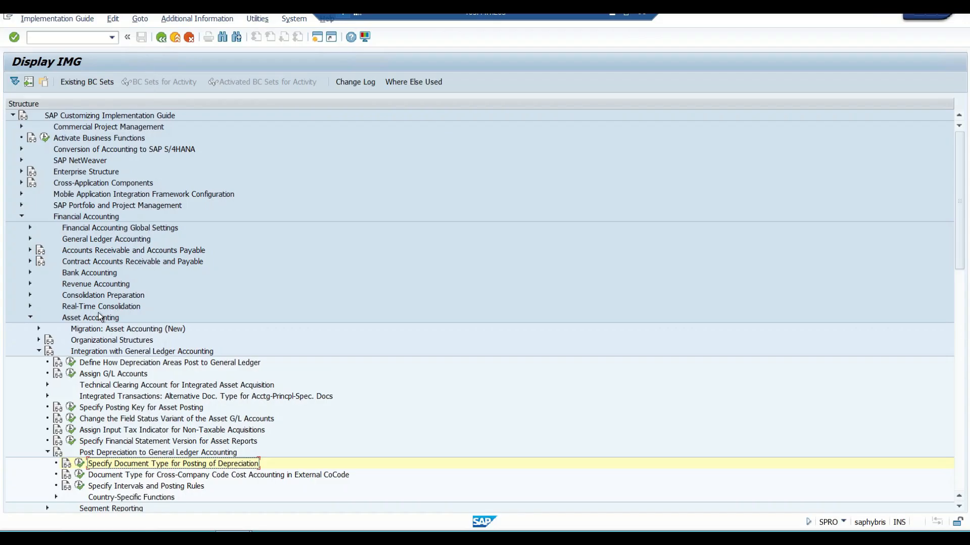
left_click(39, 351)
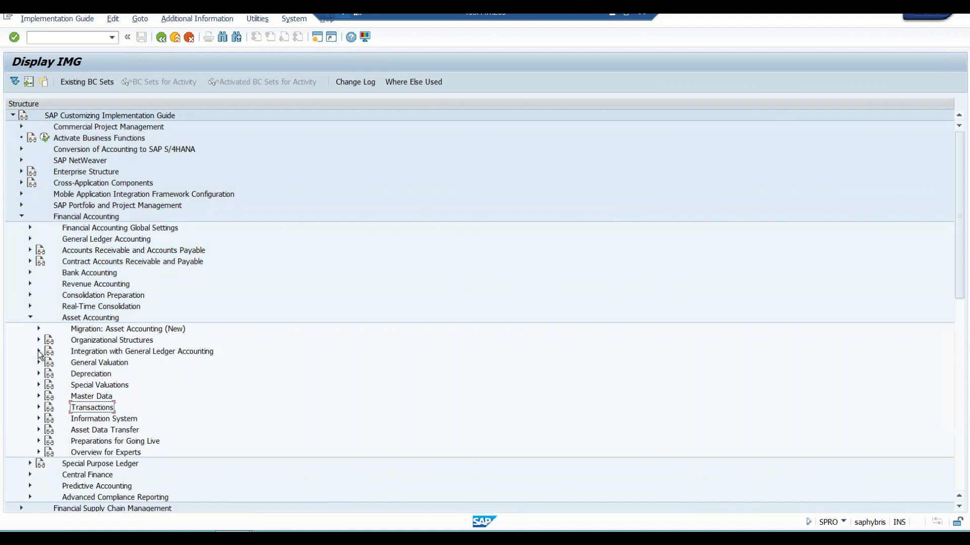
left_click(38, 374)
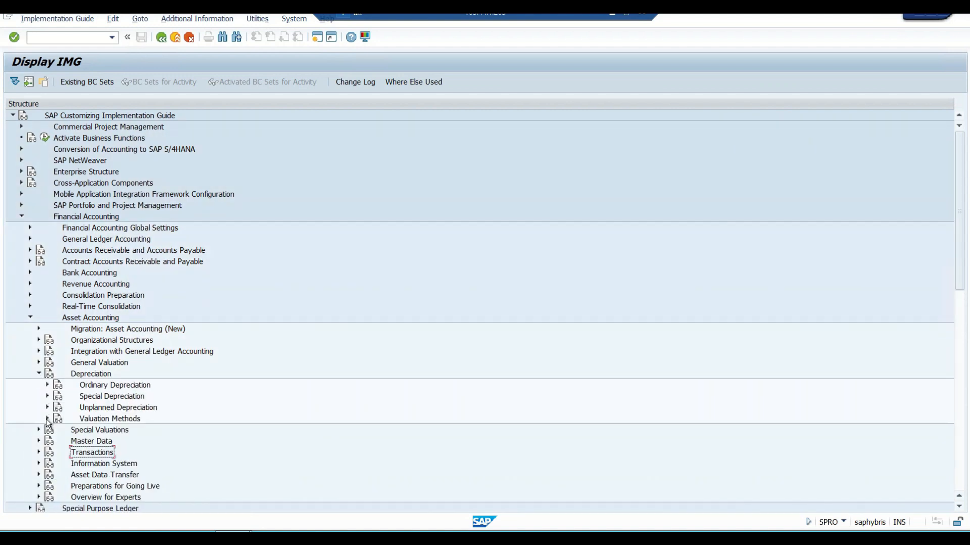
left_click(47, 418)
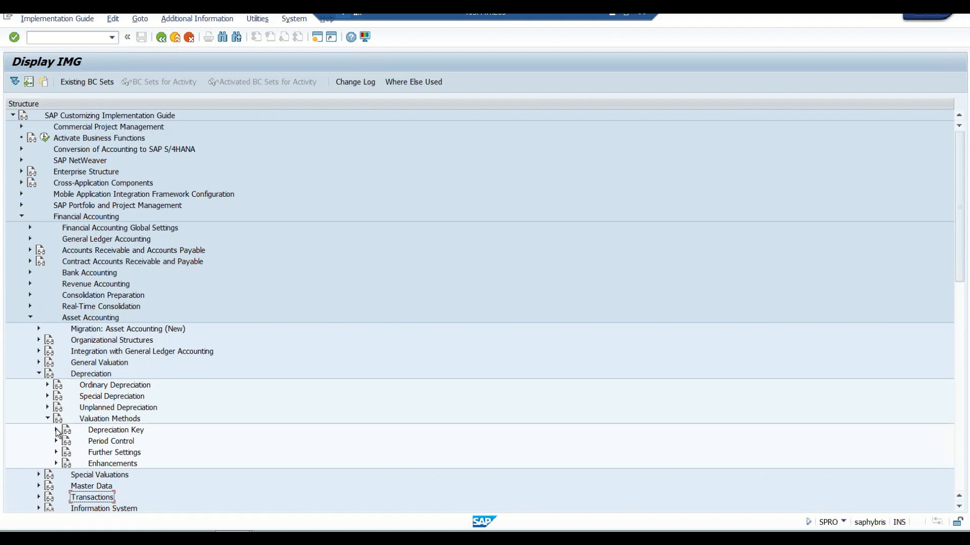
left_click(56, 430)
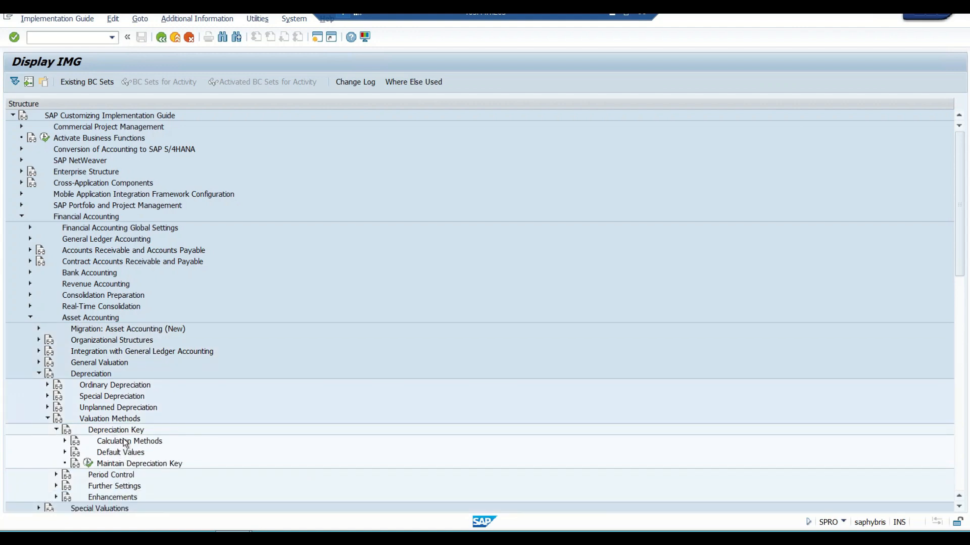
left_click(64, 441)
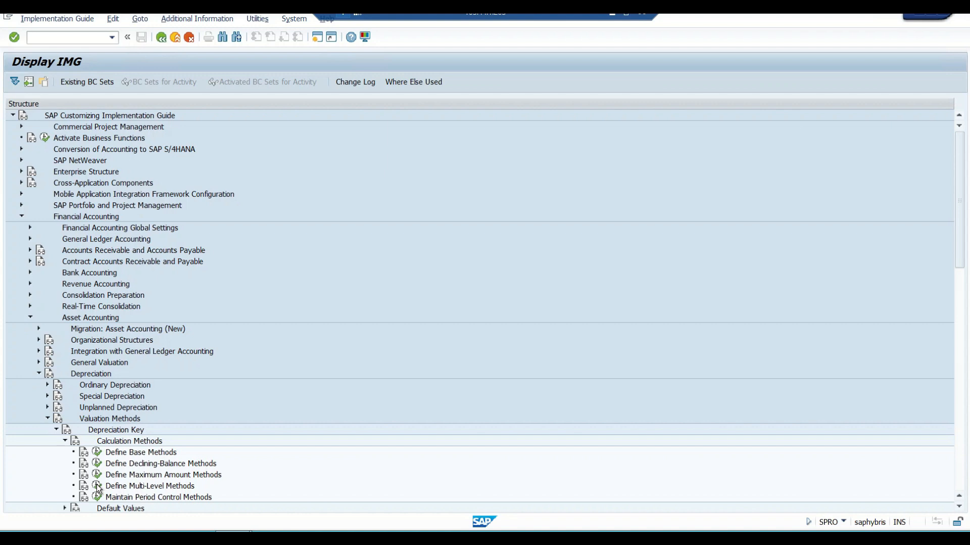
scroll(98, 488, "down", 3)
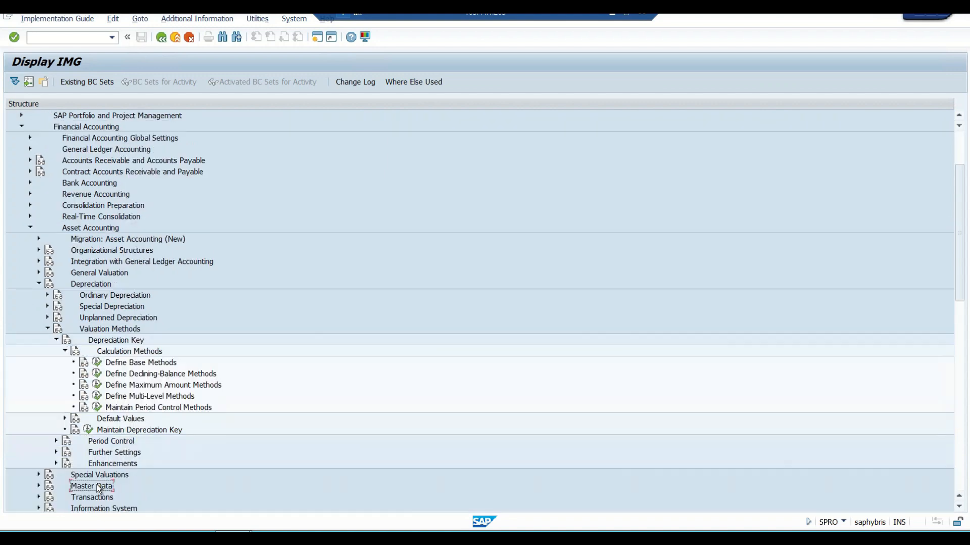
- Open Define Multi-Level Methods and start a new multilevel method UT1 in chart of depreciation UTCL
left_click(97, 396)
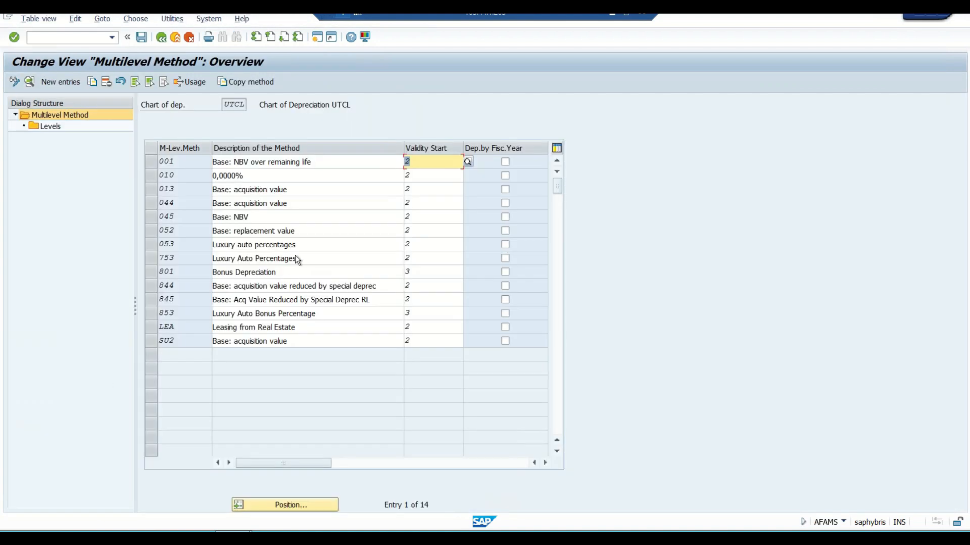
left_click(60, 81)
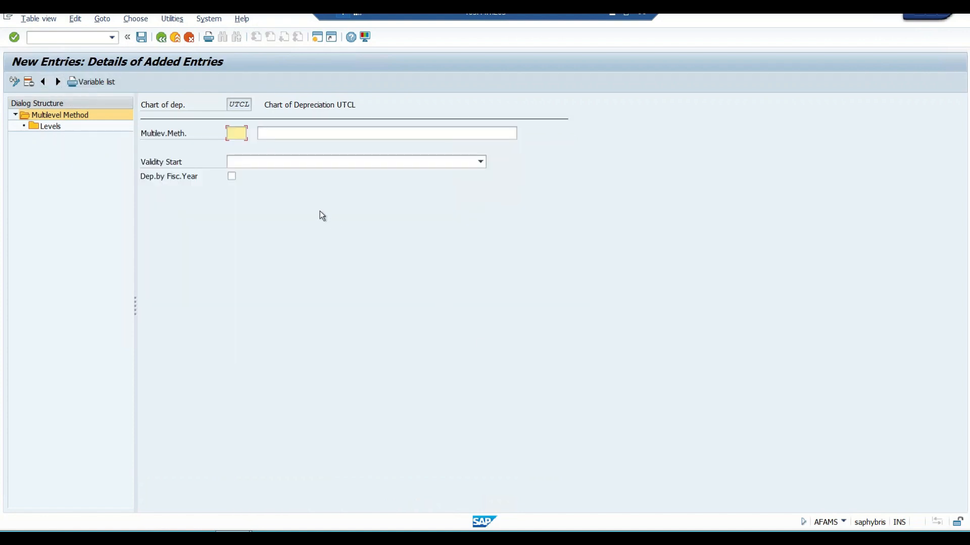
left_click(238, 134)
type("UT")
type("1")
left_click(288, 133)
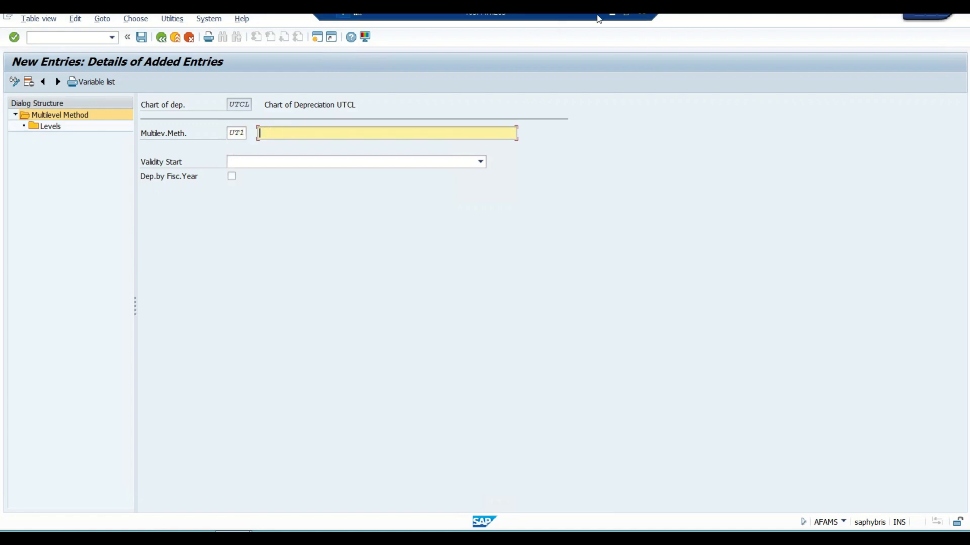
- Copy "5% Dep on Heavy Machinery SLM" from the Excel sheet into the method's description and set Validity Start to 2 From ordinary depreciation start date
left_click(612, 14)
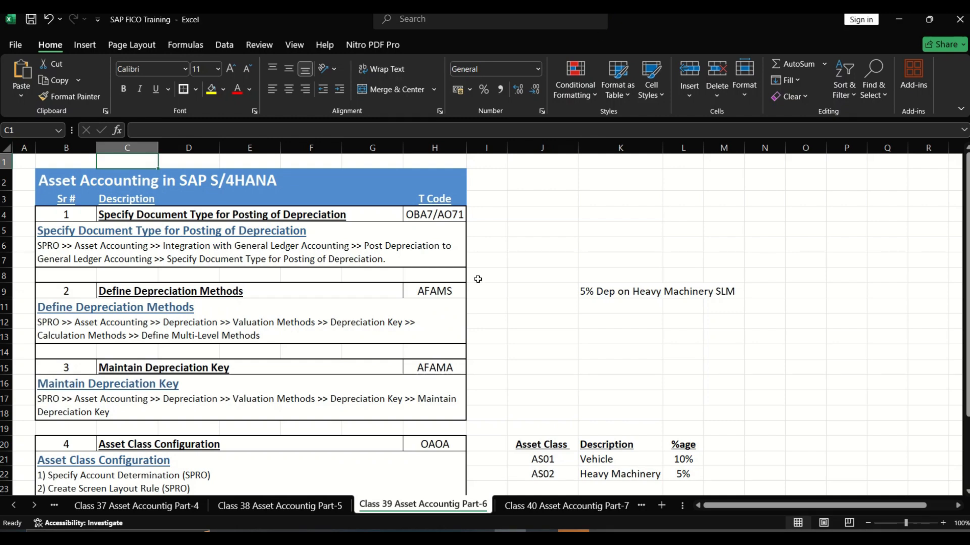
left_click(582, 291)
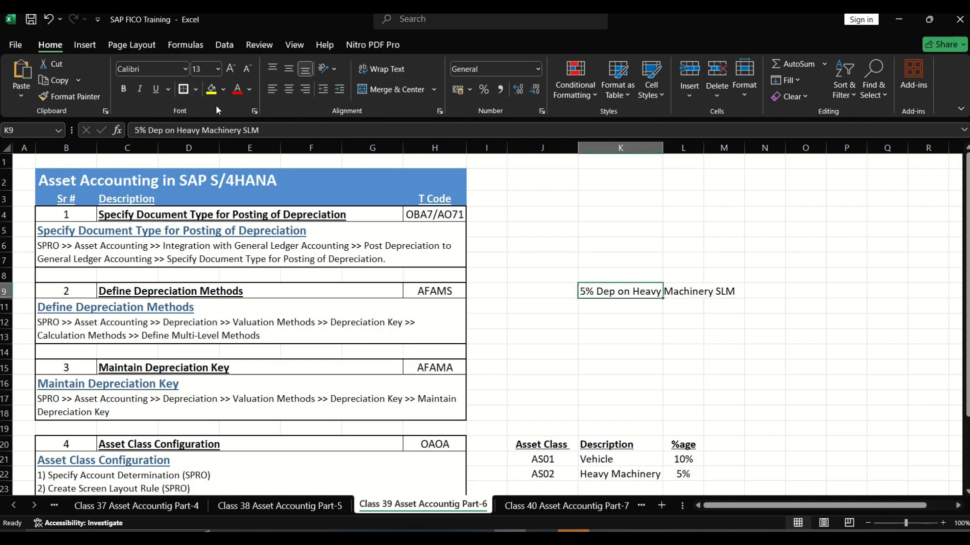
left_click_drag(277, 130, 84, 131)
key("ctrl+c")
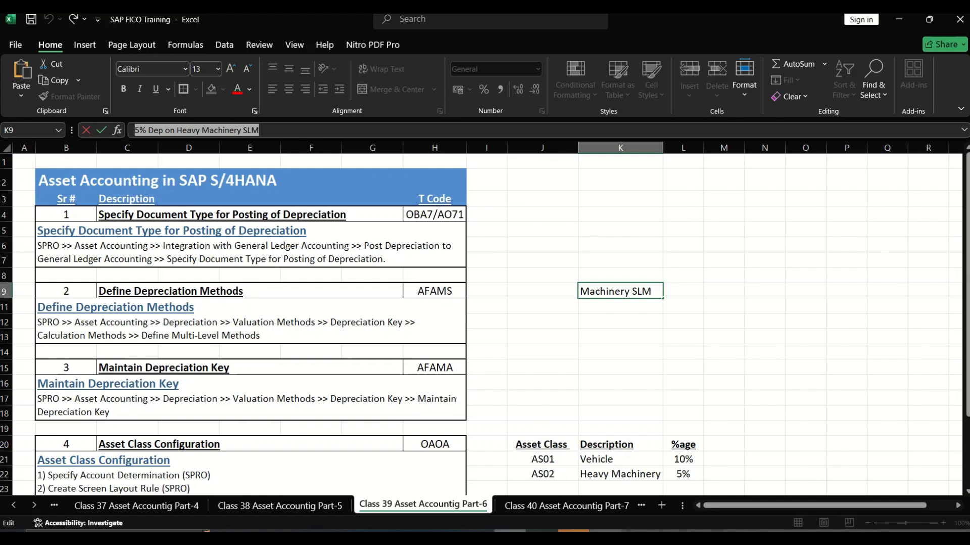
key("alt+Tab")
key("ctrl+v")
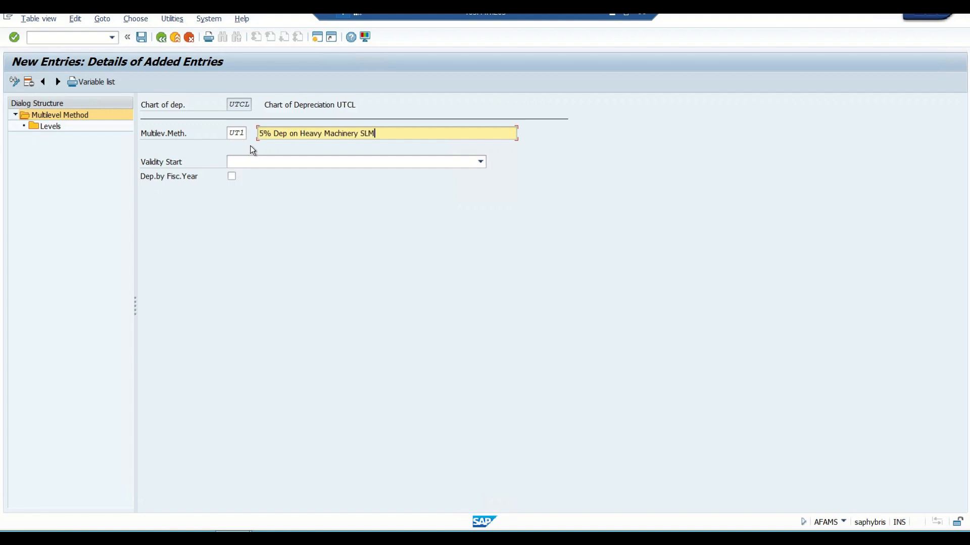
left_click(358, 162)
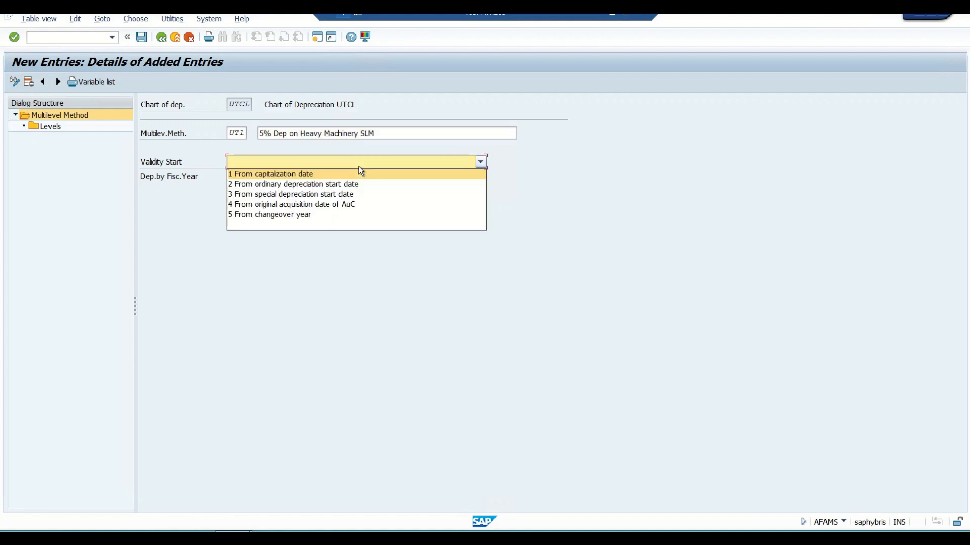
left_click(309, 185)
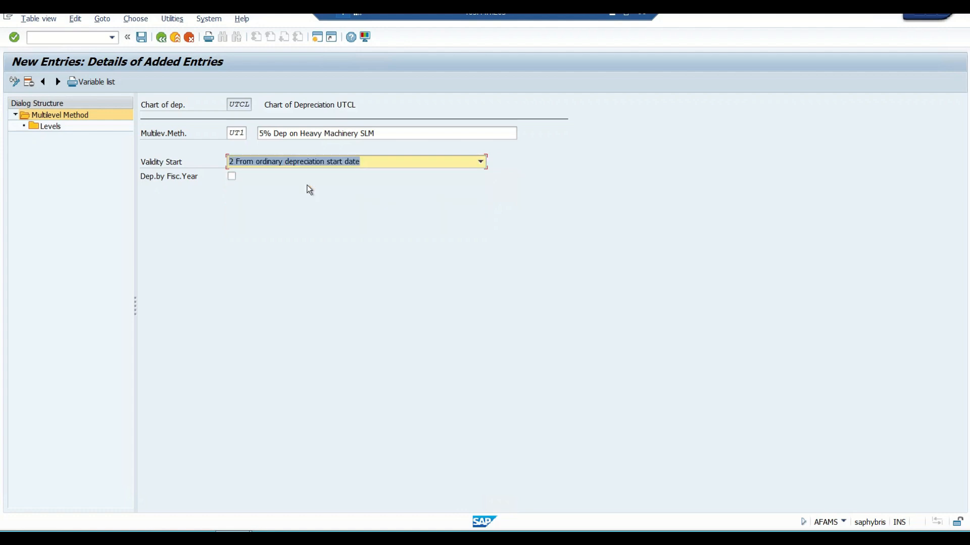
- Add a new level entry for method UT1 with acquisition year 9999 and 20 years
double_click(53, 126)
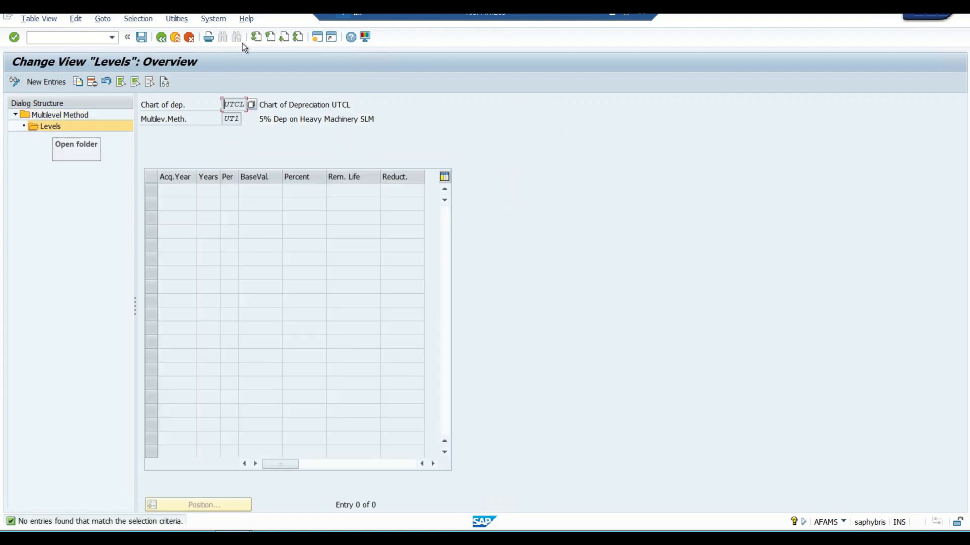
left_click(49, 81)
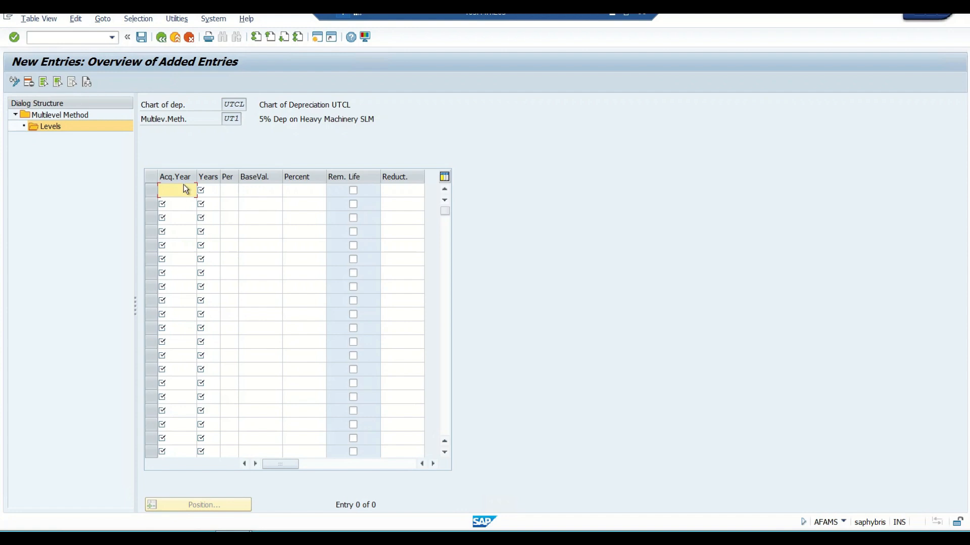
type("9999")
left_click(210, 192)
type("20")
key("Tab")
key("Tab")
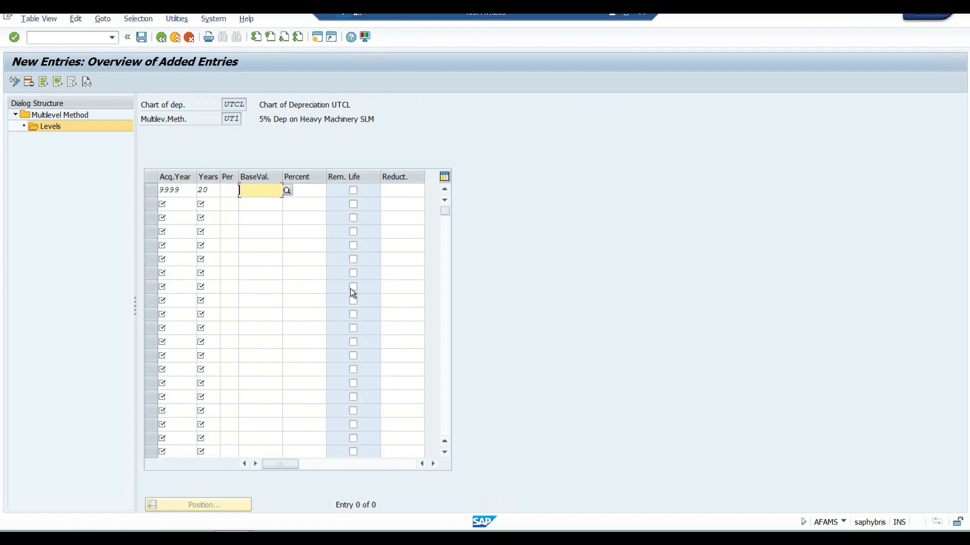
- Set the level's base value to 01 (Acquisition value) and its percentage to 5
left_click(287, 190)
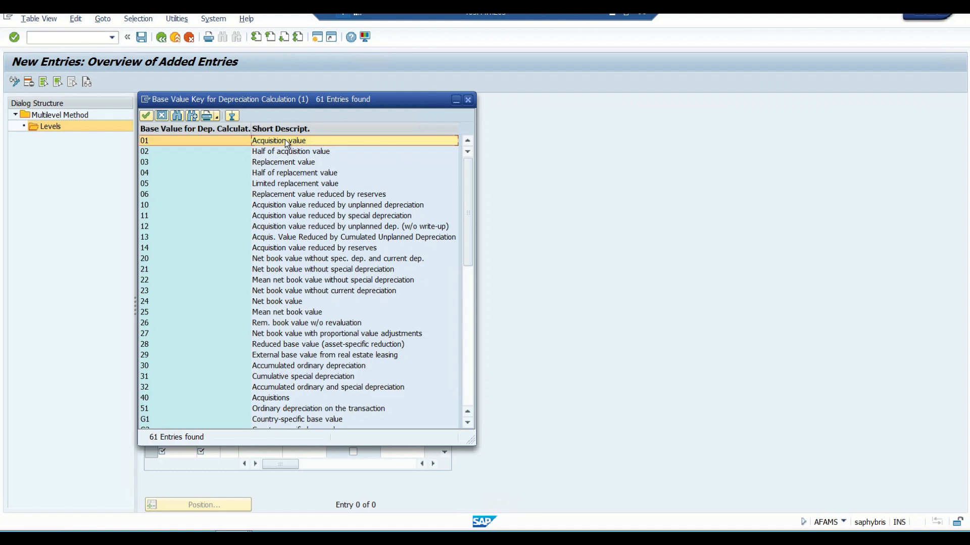
left_click(287, 302)
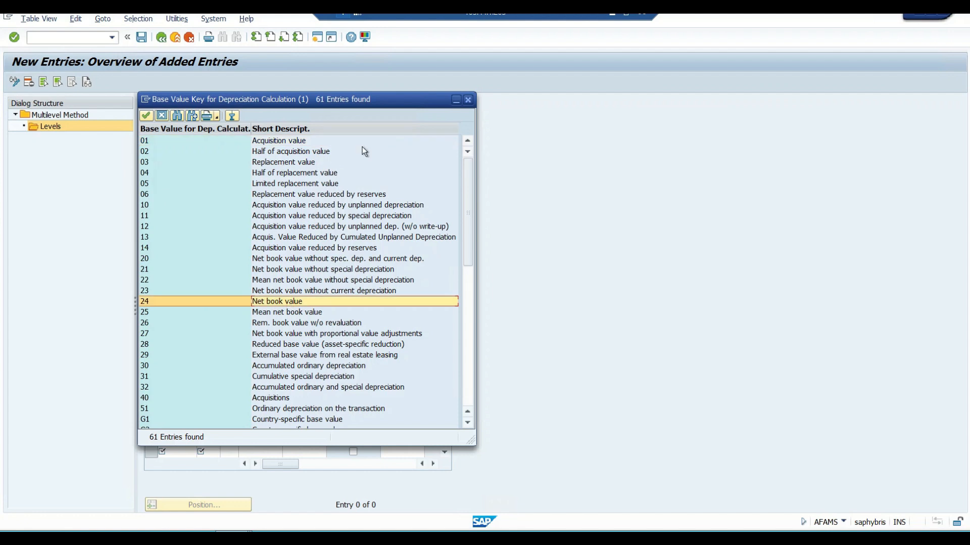
double_click(286, 141)
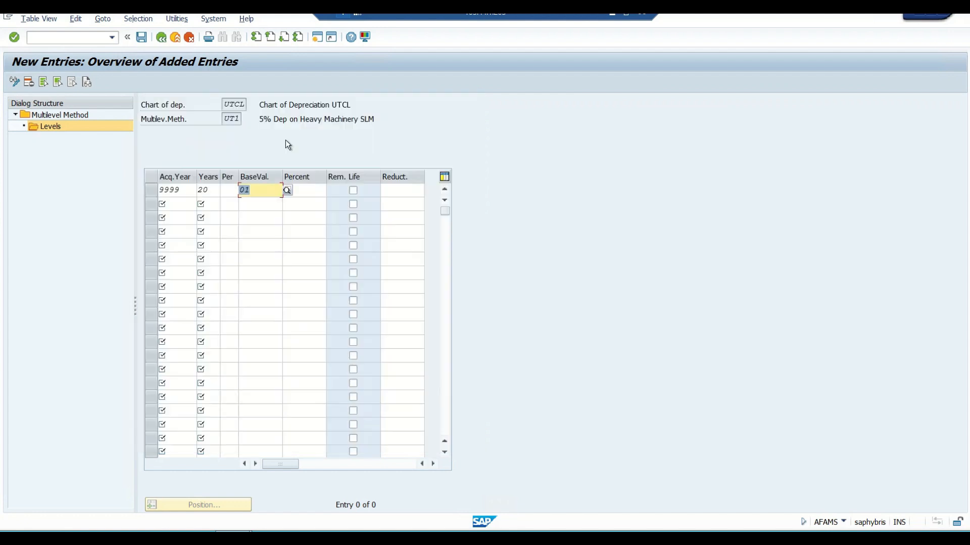
left_click(300, 189)
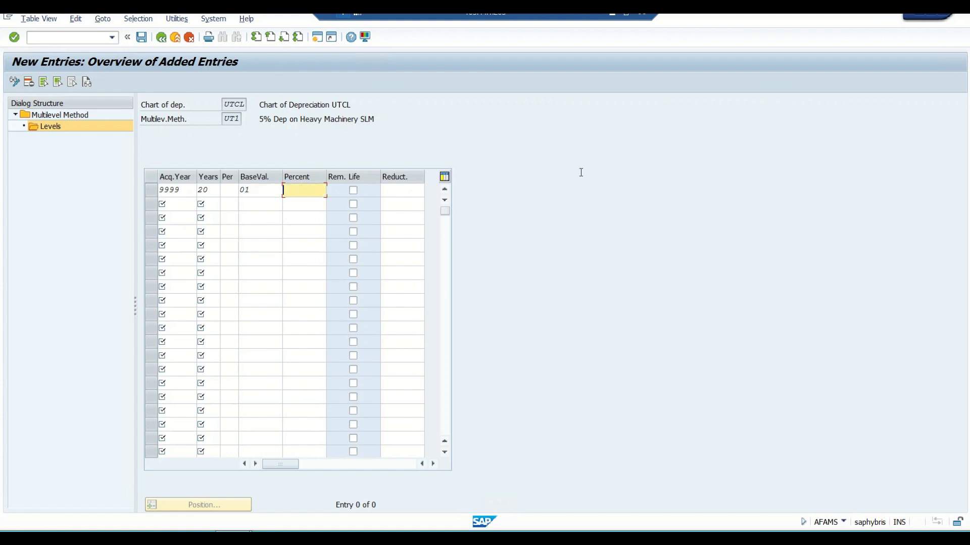
type("5")
key("Return")
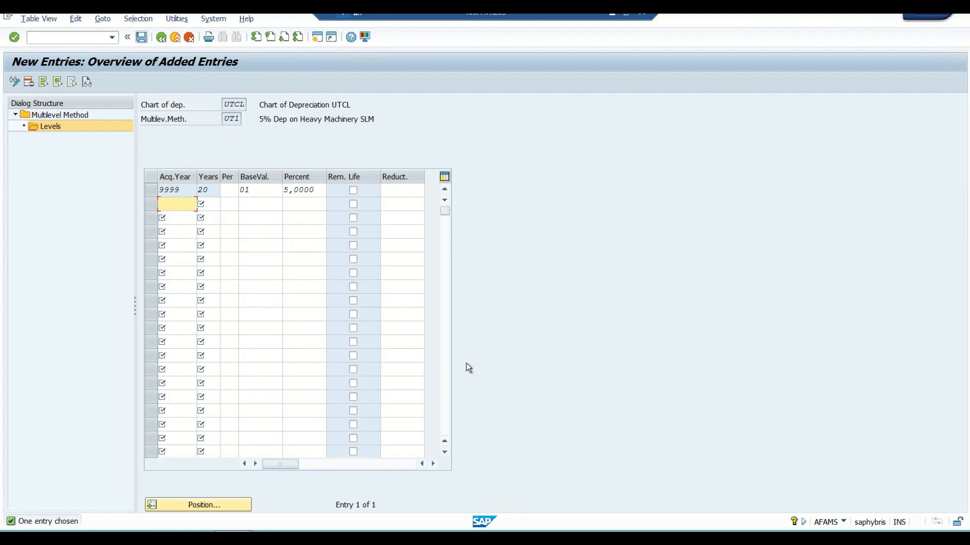
- Save the multilevel method with its level and return to the implementation guide structure
left_click(142, 38)
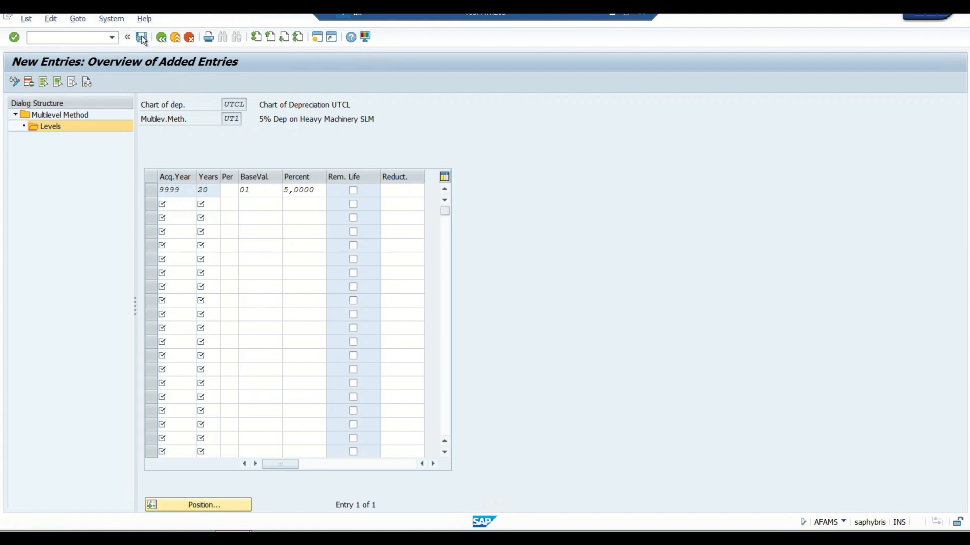
left_click(234, 220)
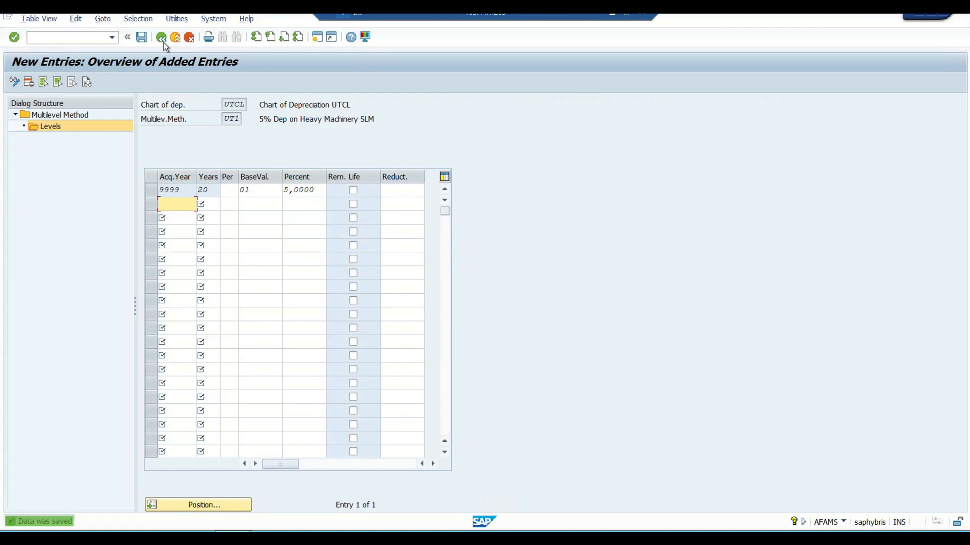
left_click(161, 38)
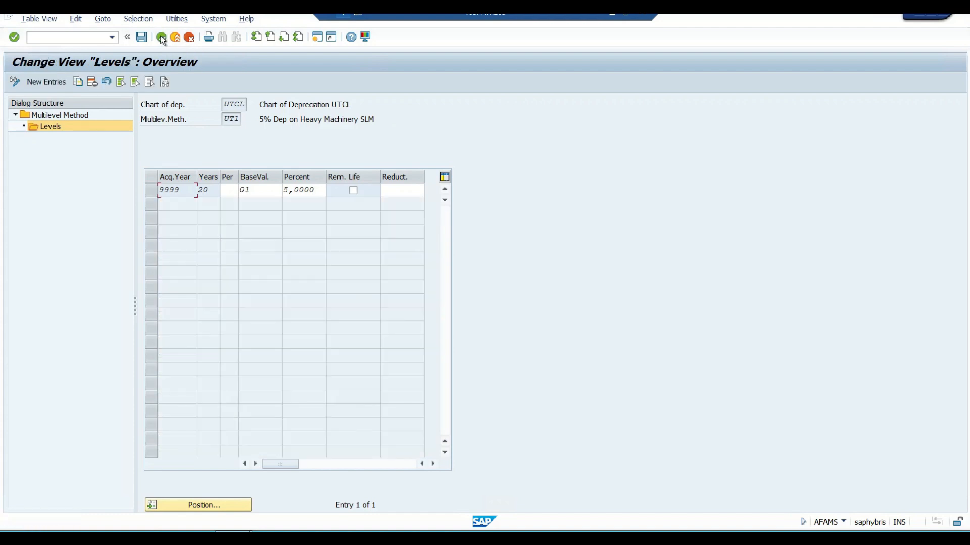
left_click(162, 38)
left_click(162, 39)
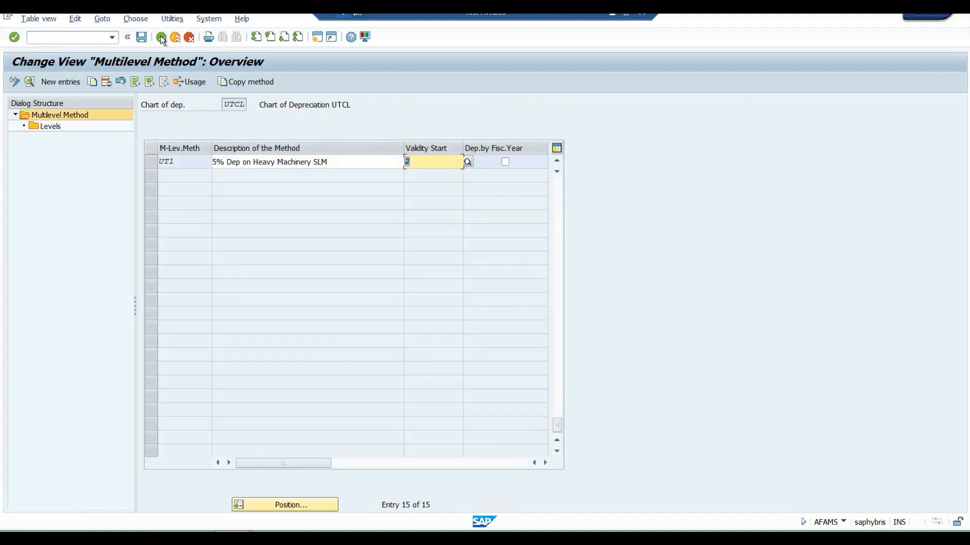
left_click(162, 38)
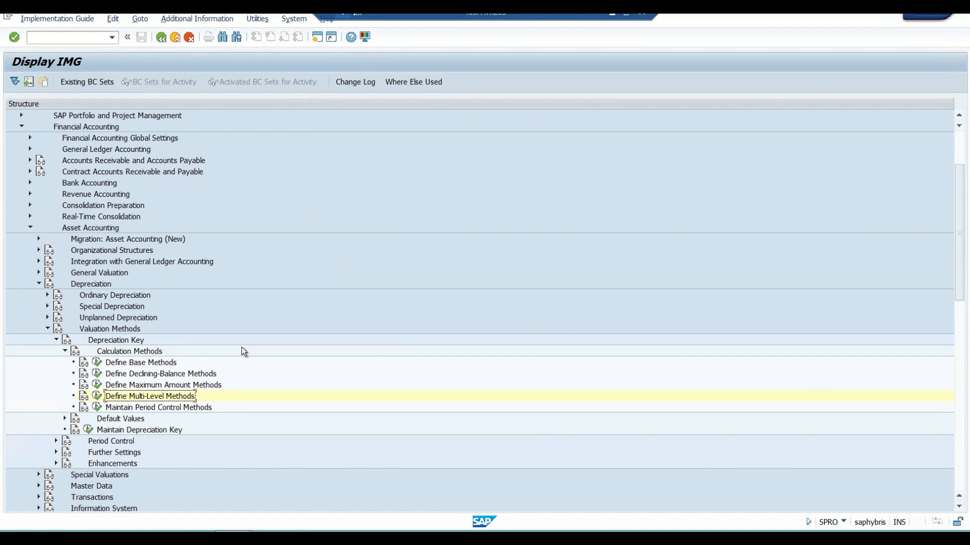
- Under Maintain Depreciation Key, create key UT01 named "5% Dep on Heavy Machinery SLM" and enable period control according to fiscal years
left_click(88, 429)
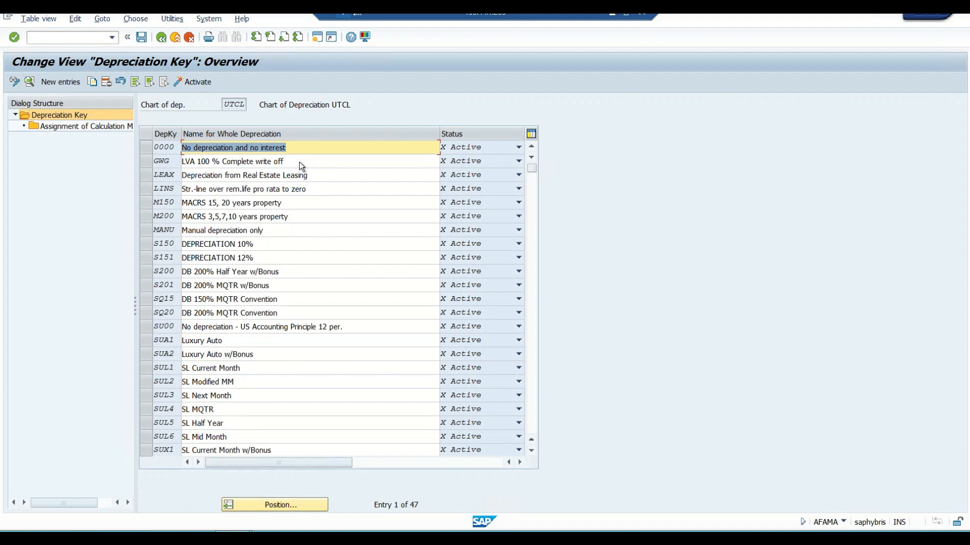
left_click(59, 81)
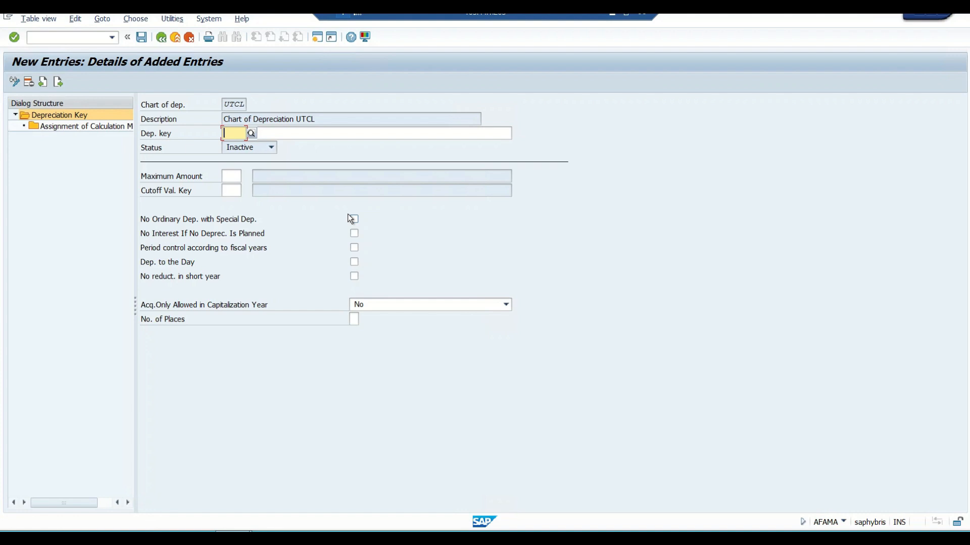
type("UT01")
key("Tab")
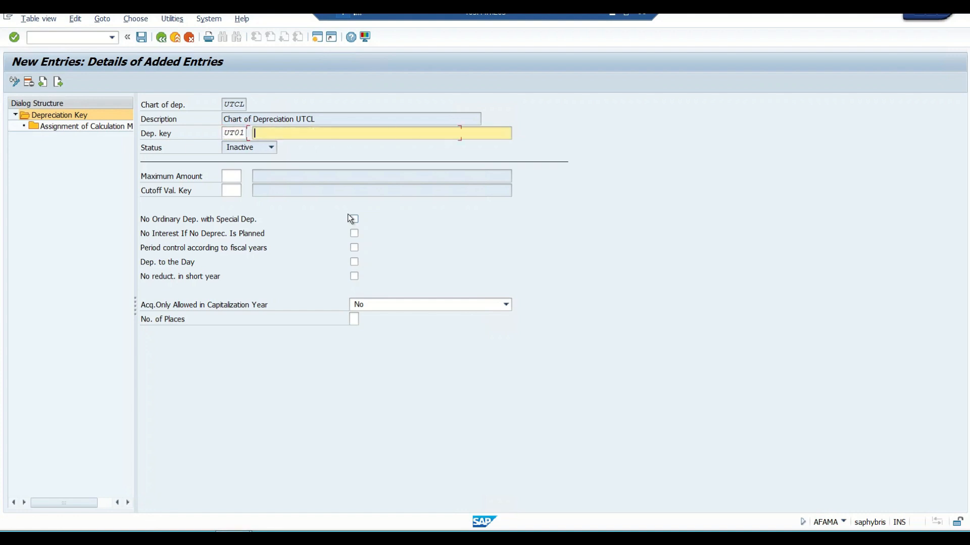
type("5% Dep on Heavy Machinery SLM")
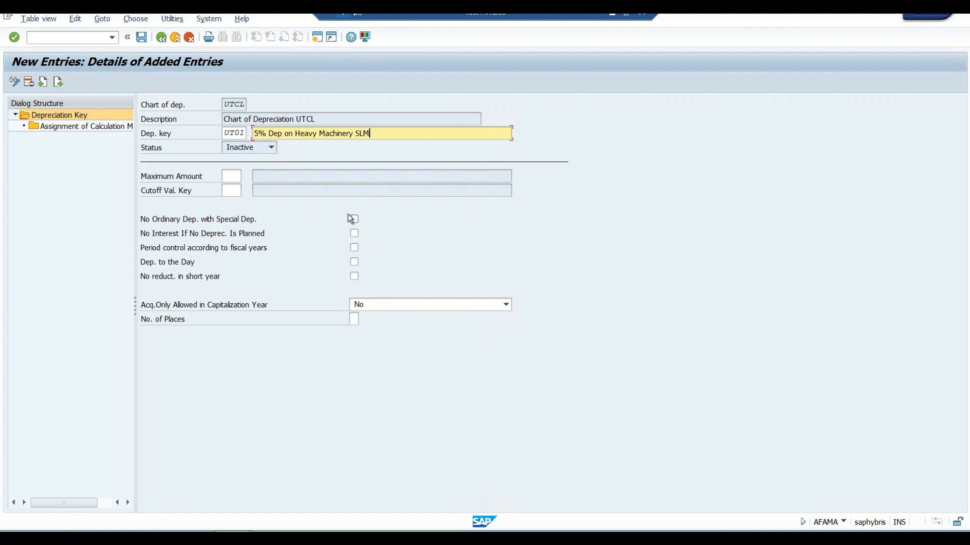
left_click(181, 250)
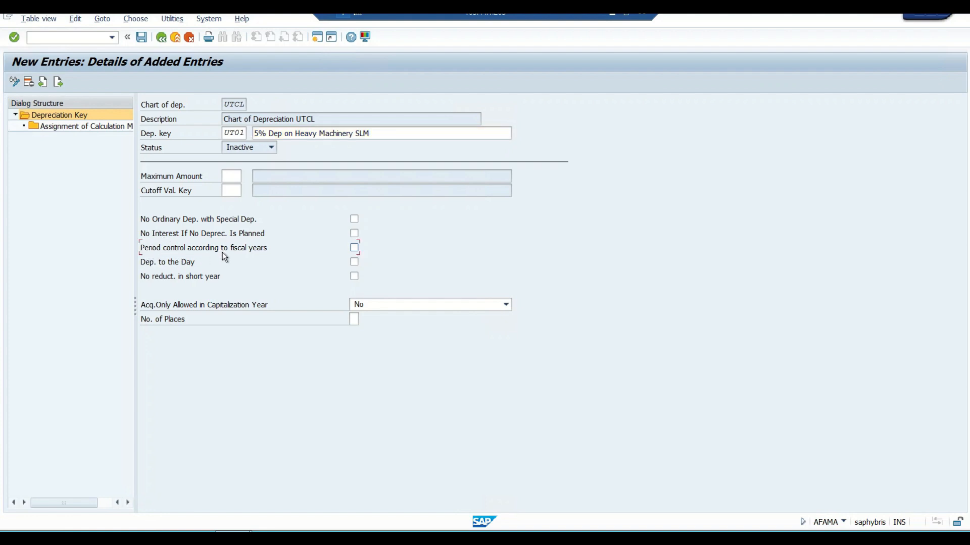
left_click(355, 247)
- Add a calculation method assignment for key UT01 with depreciation type N Ord.depreciation and phase 1 From the start of depreciation
left_click(112, 126)
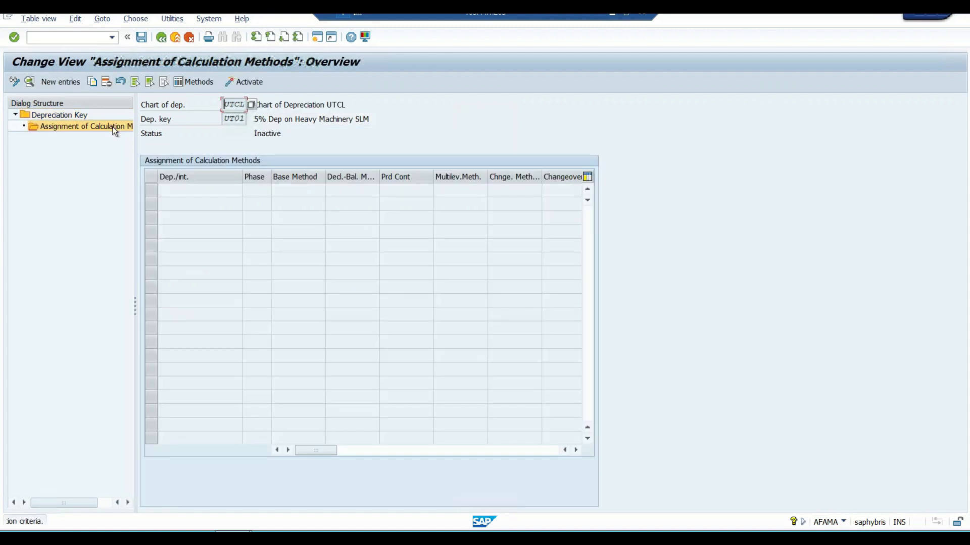
left_click(57, 81)
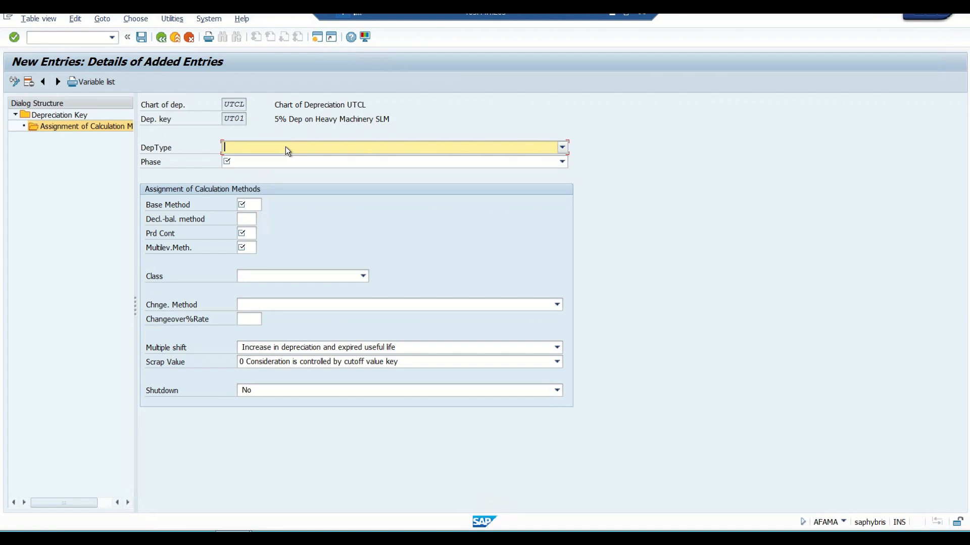
left_click(286, 147)
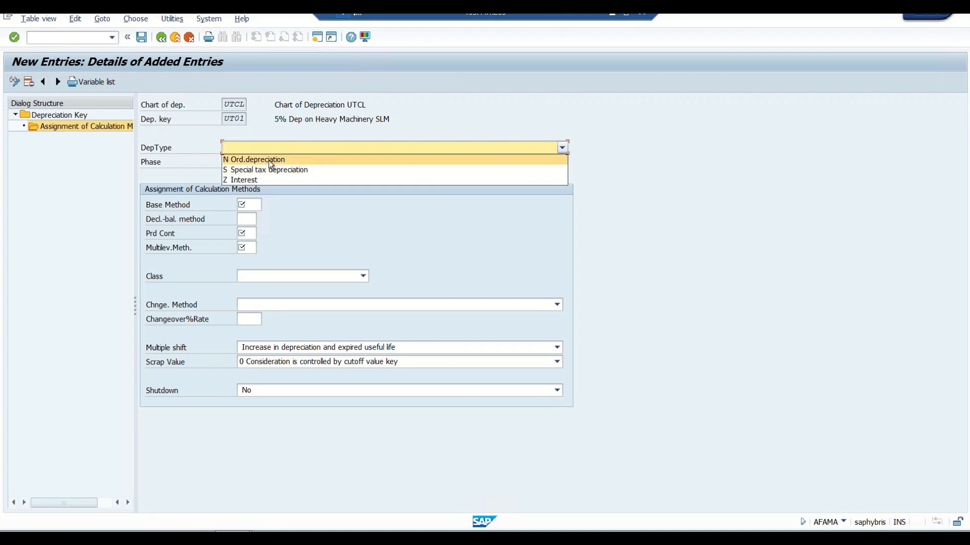
left_click(269, 159)
left_click(296, 162)
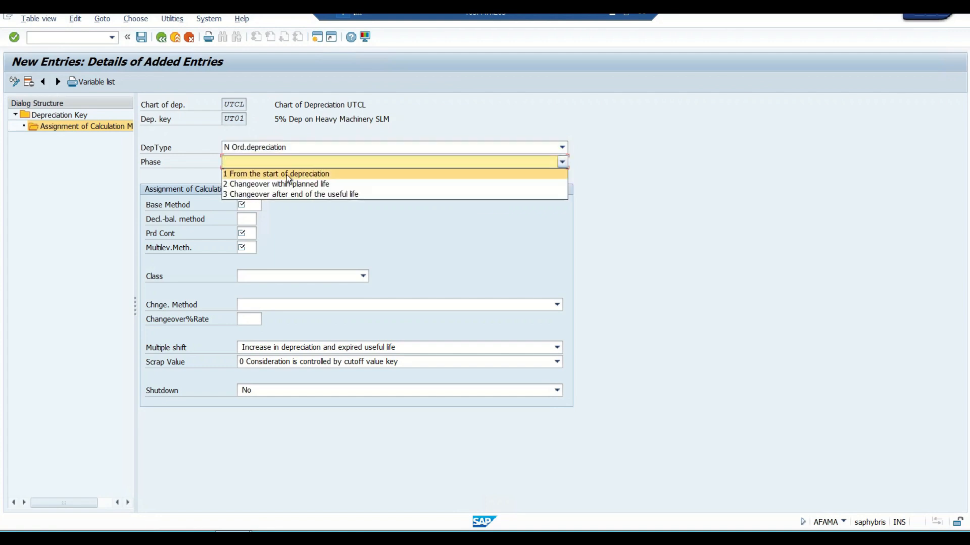
left_click(306, 174)
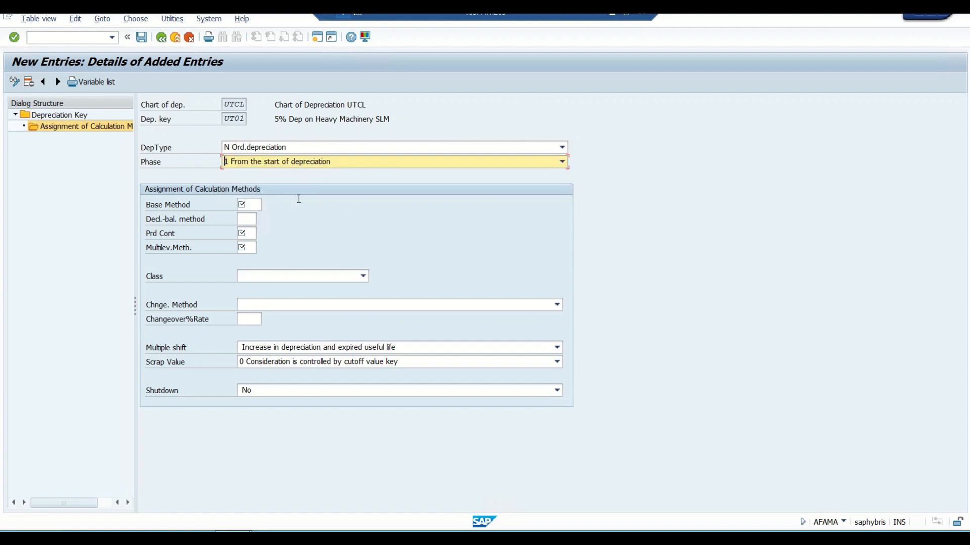
- Assign base method 0014 (Ordinary: explicit percentage after end of life) and period control method 001 to depreciation key UT01
left_click(257, 204)
left_click(267, 204)
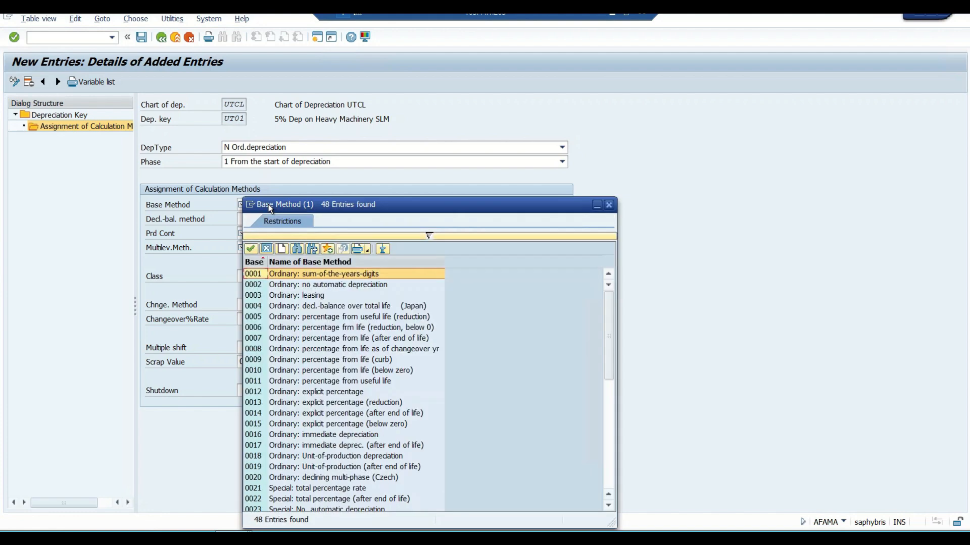
double_click(288, 417)
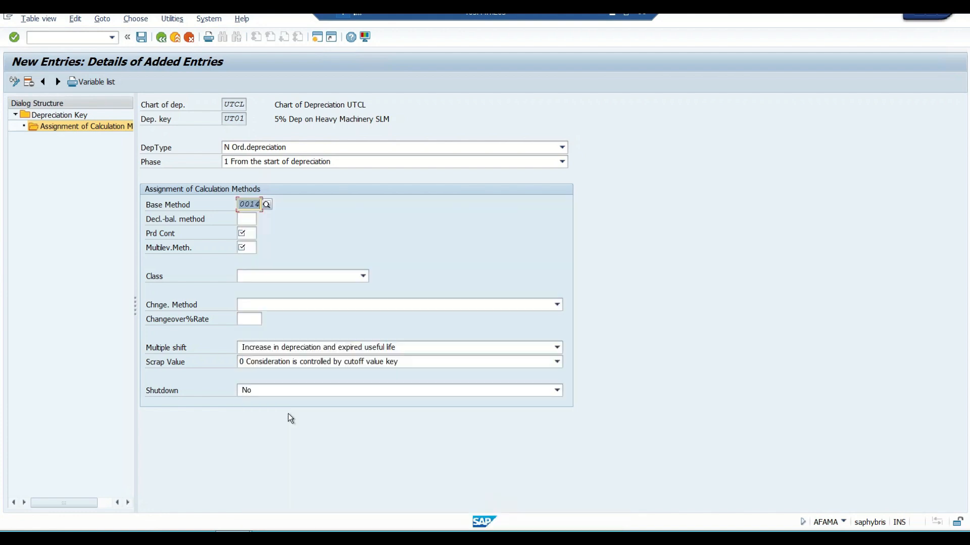
left_click(249, 231)
left_click(260, 232)
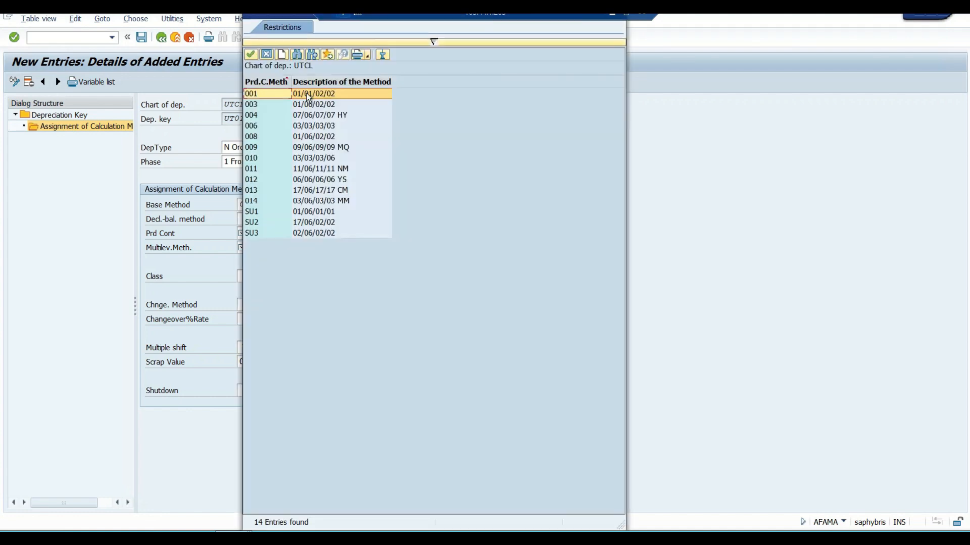
double_click(306, 93)
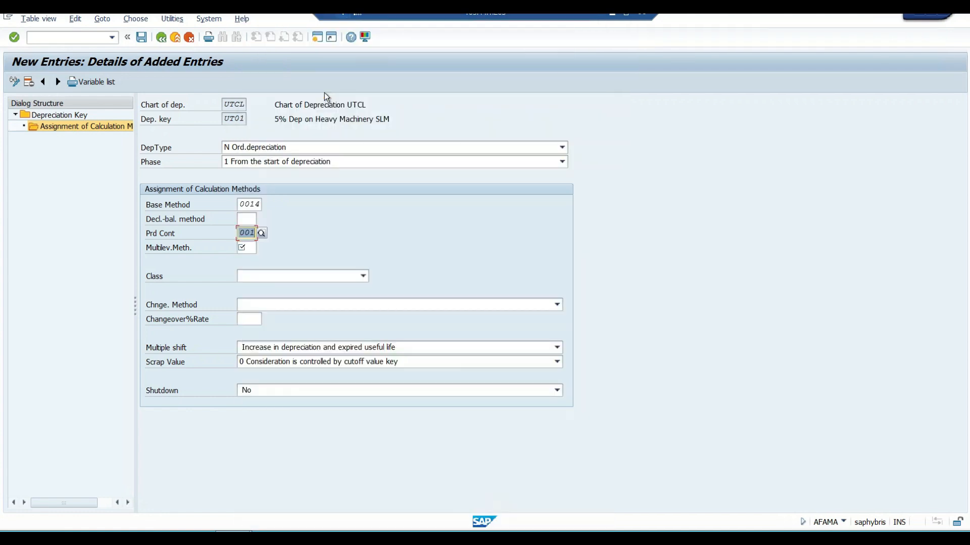
- Assign multilevel method UT1 to the depreciation key and set its class to 1 Straight-line depreciation
left_click(246, 248)
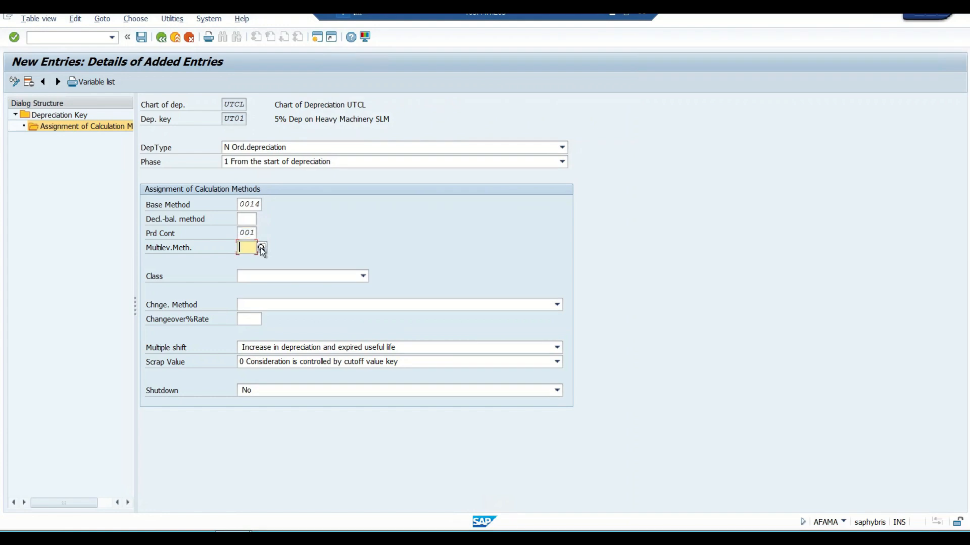
left_click(262, 247)
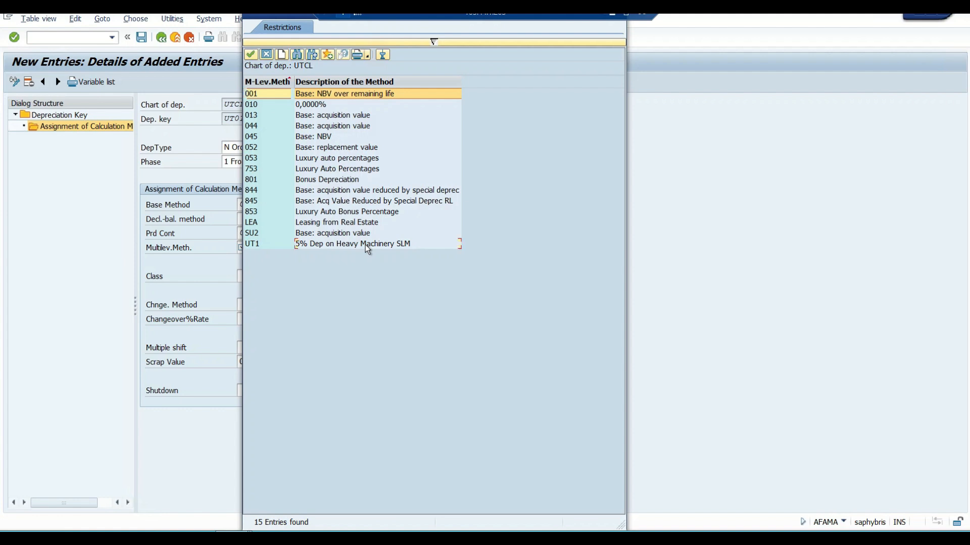
double_click(365, 244)
key("Tab")
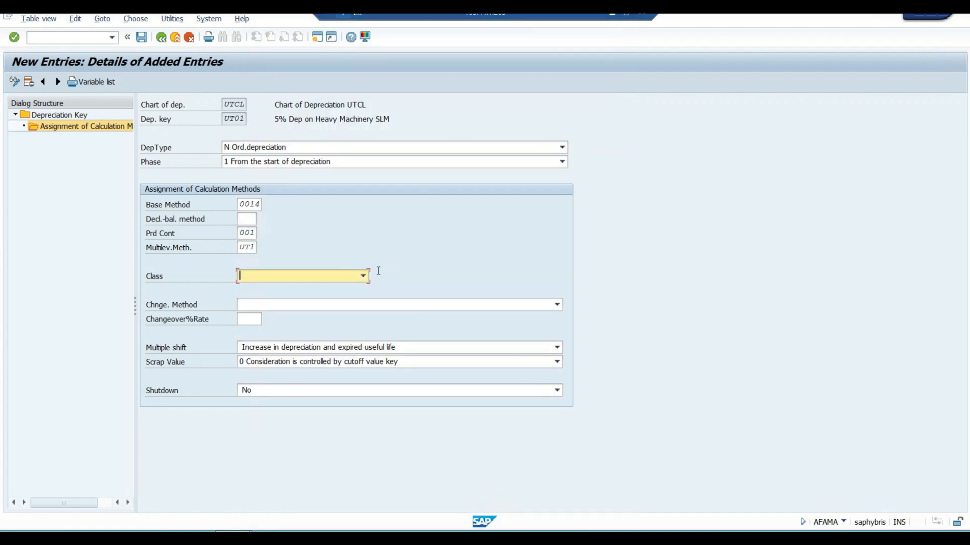
left_click(364, 277)
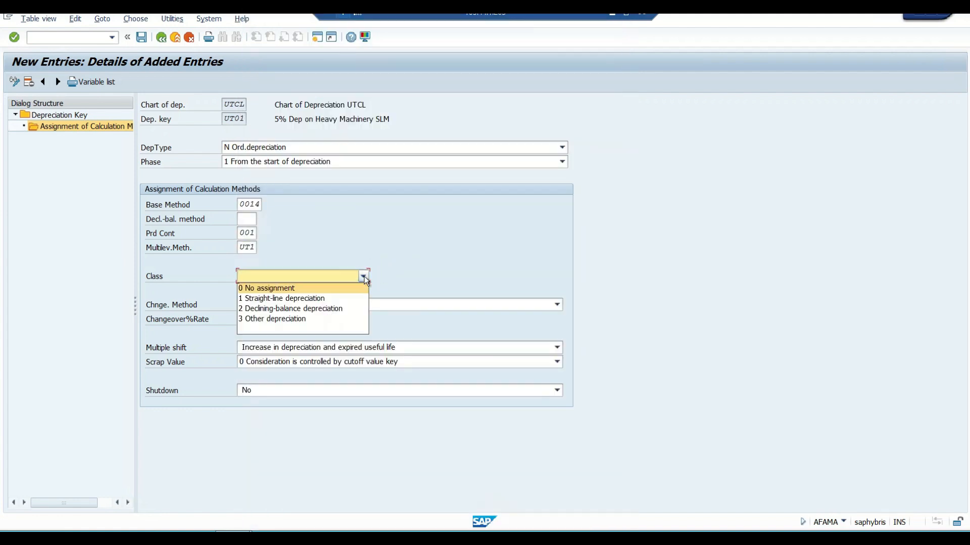
left_click(306, 299)
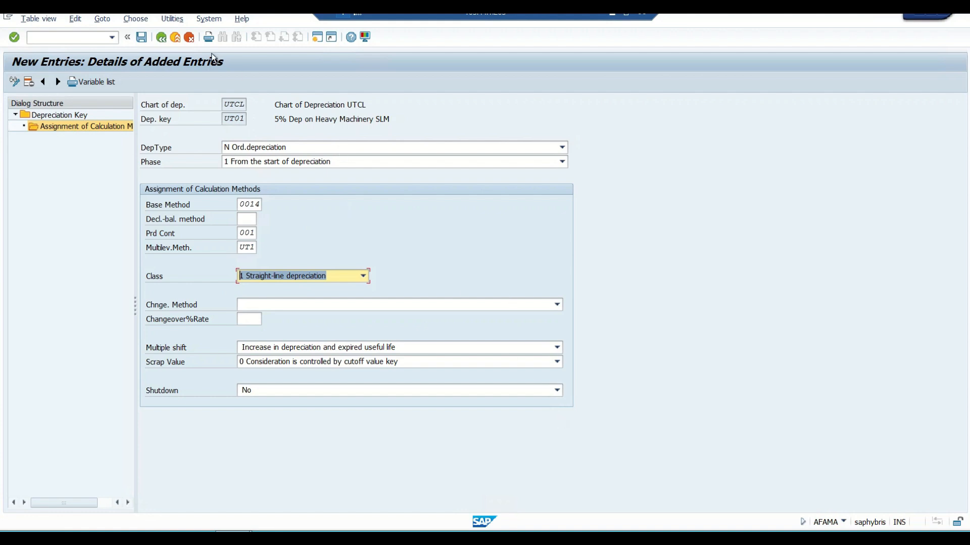
- Save the calculation method assignment under the proposed customizing request and return to the depreciation key overview
left_click(141, 38)
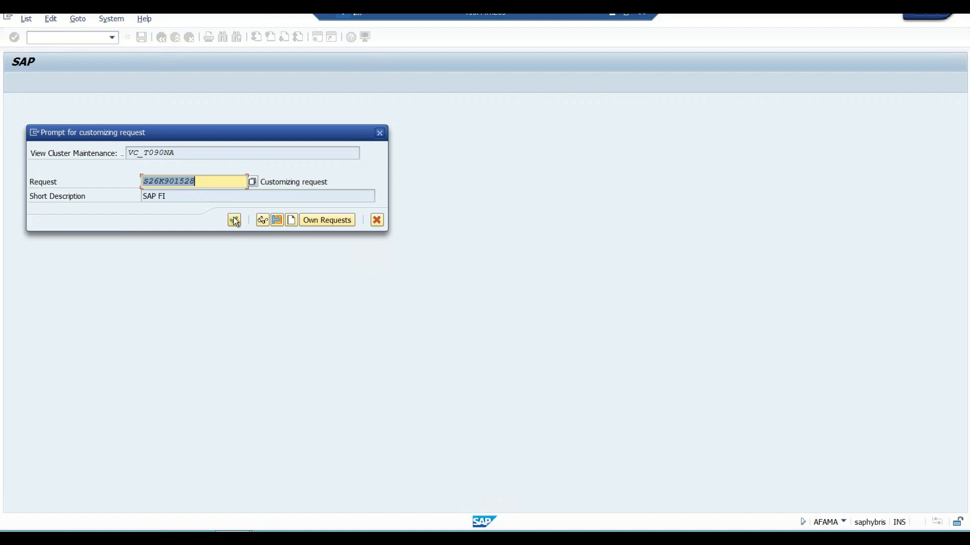
left_click(234, 220)
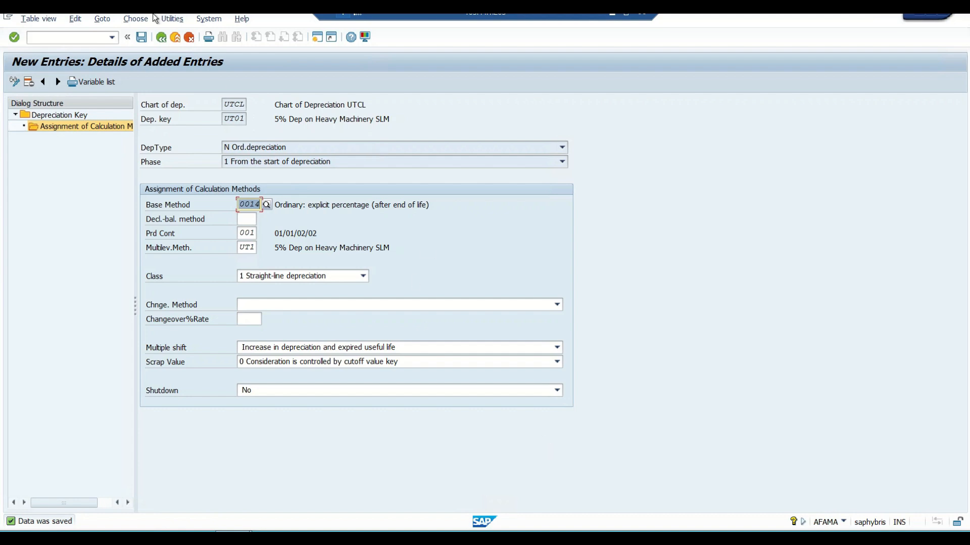
left_click(160, 40)
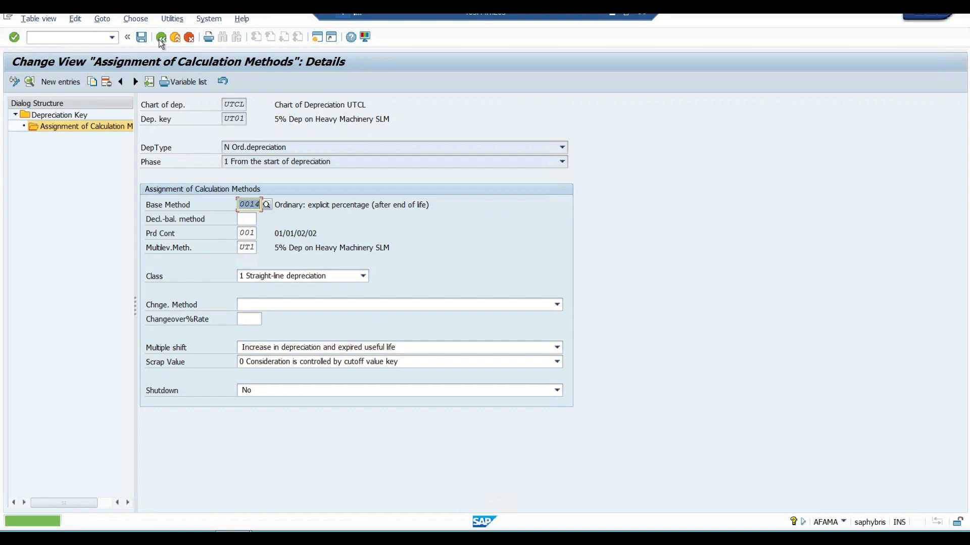
left_click(159, 39)
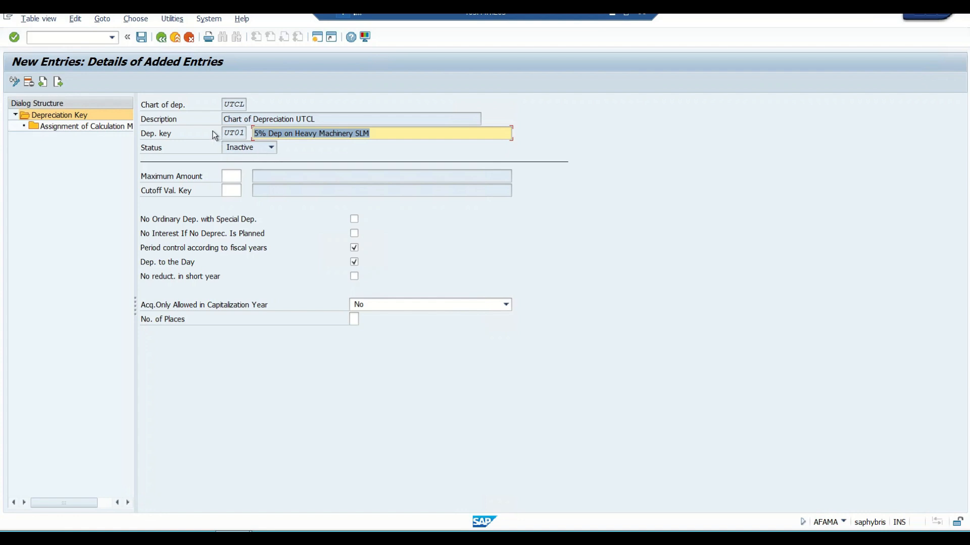
left_click(161, 38)
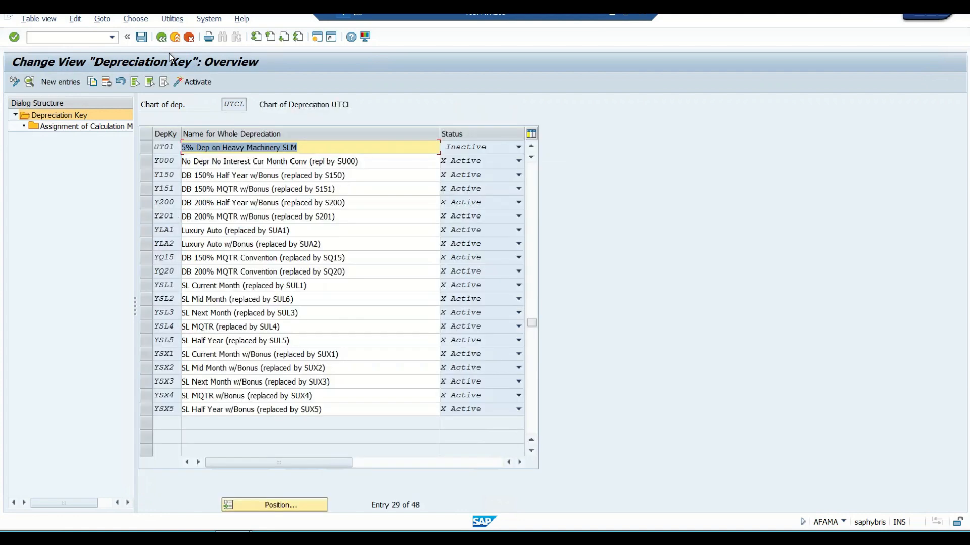
- Activate depreciation key UT01, save it and return to the implementation guide structure
left_click(146, 146)
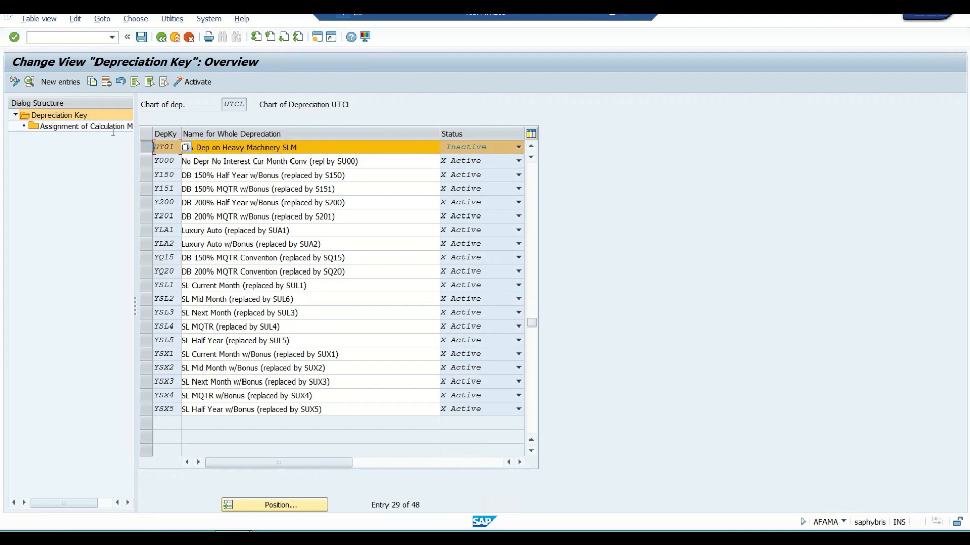
left_click(198, 81)
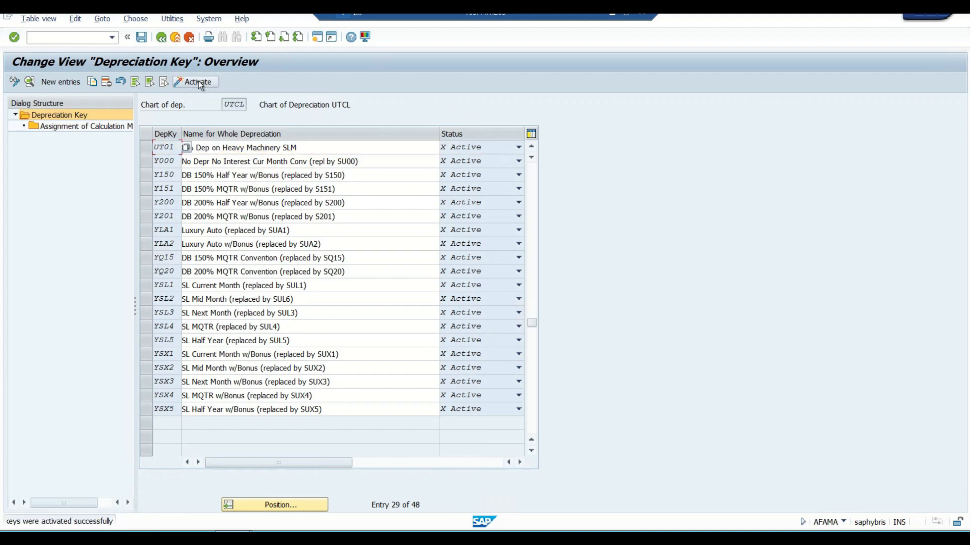
left_click(141, 37)
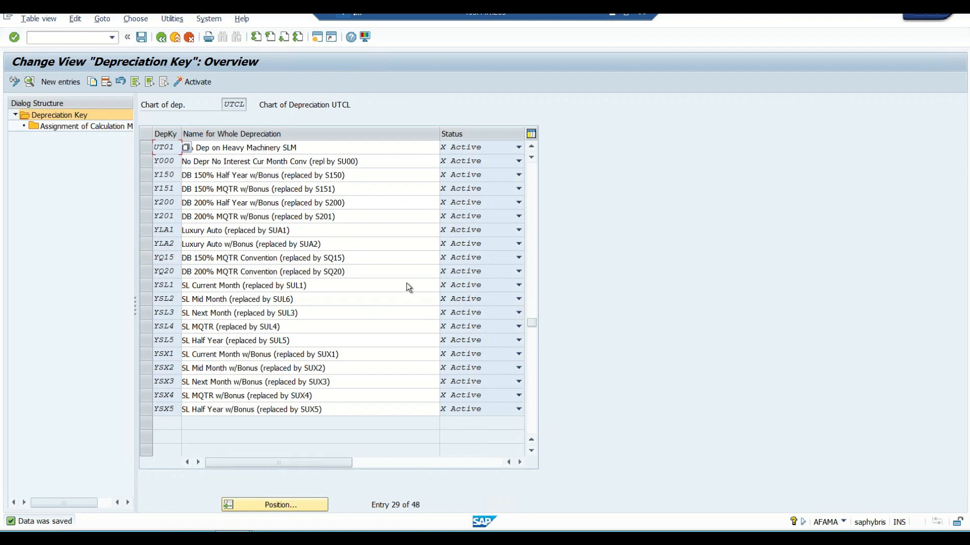
left_click(176, 38)
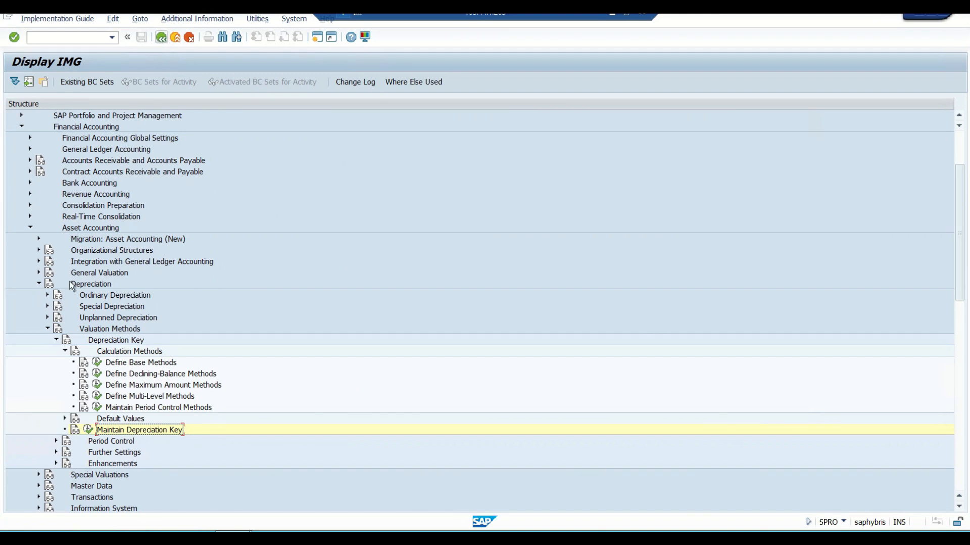
- Collapse the Depreciation node and expand Organizational Structures and Asset Classes under Asset Accounting
left_click(47, 328)
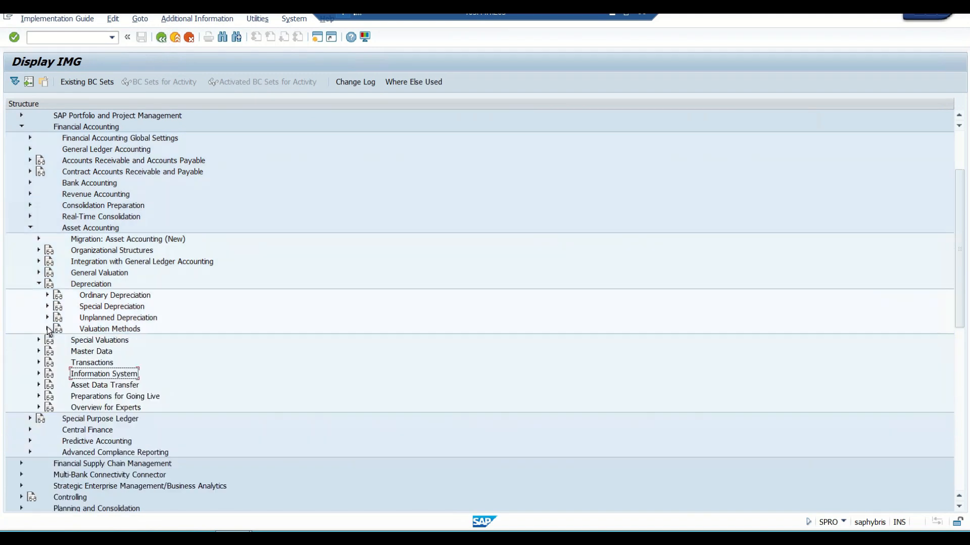
left_click(40, 284)
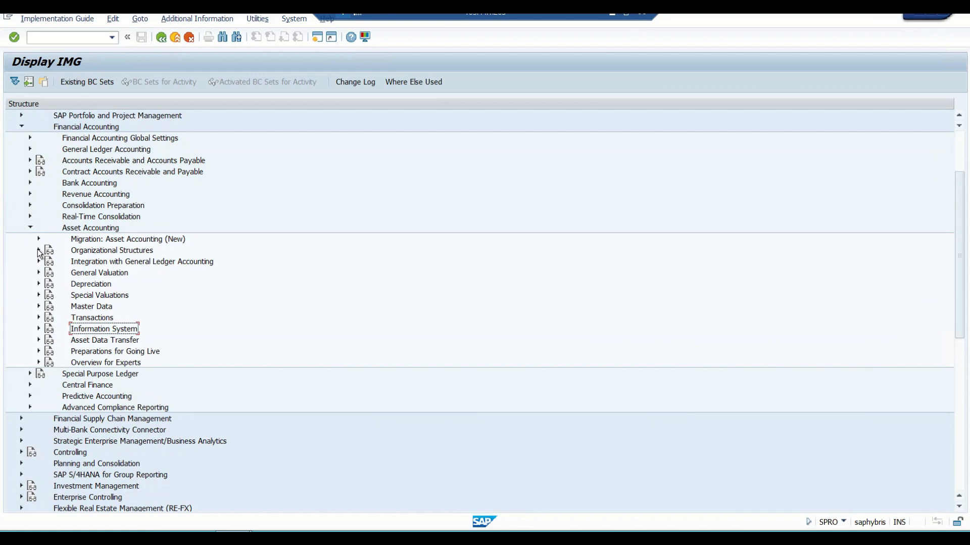
left_click(38, 250)
left_click(47, 306)
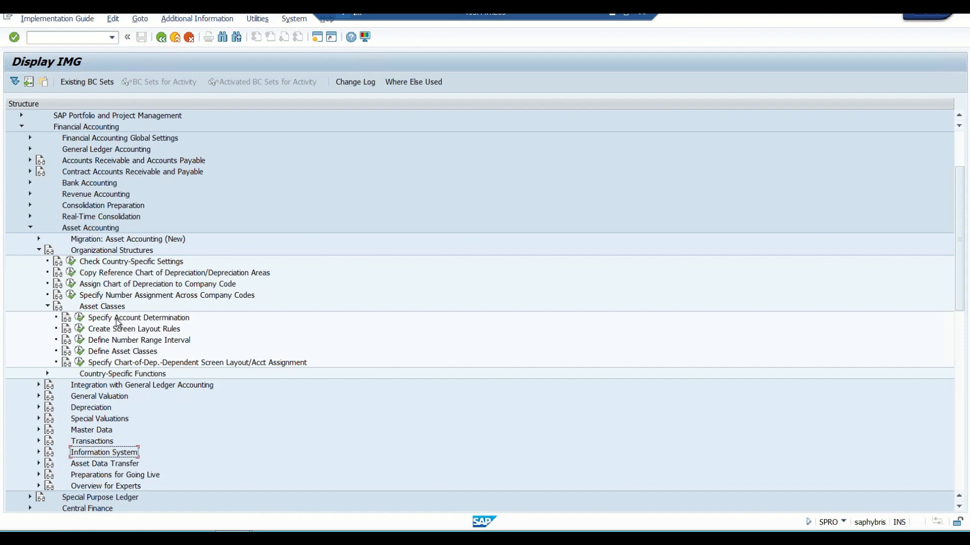
left_click(154, 320)
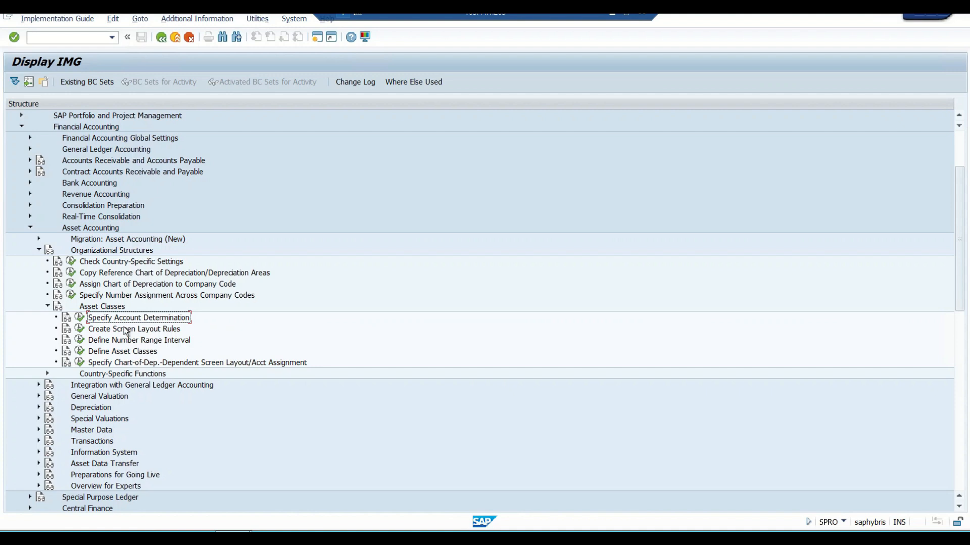
left_click(163, 330)
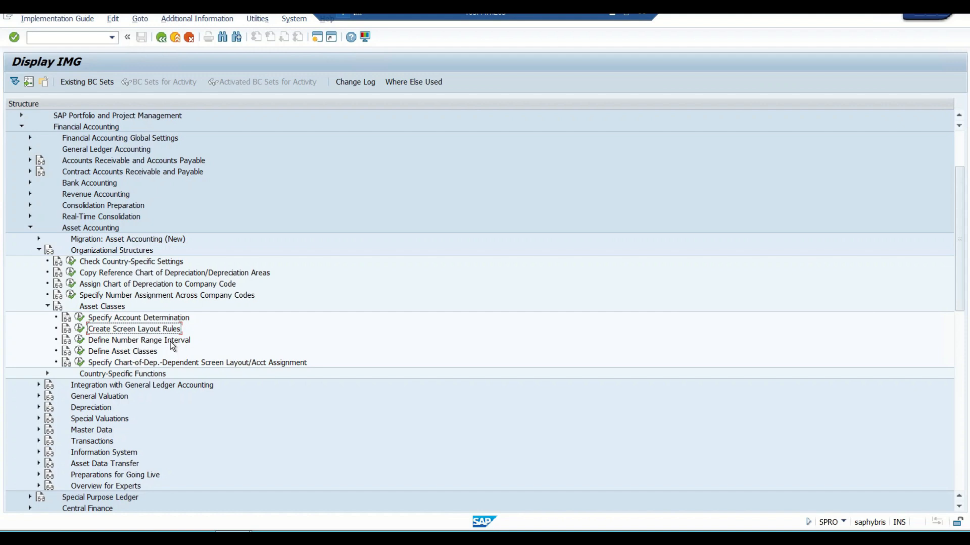
left_click(153, 341)
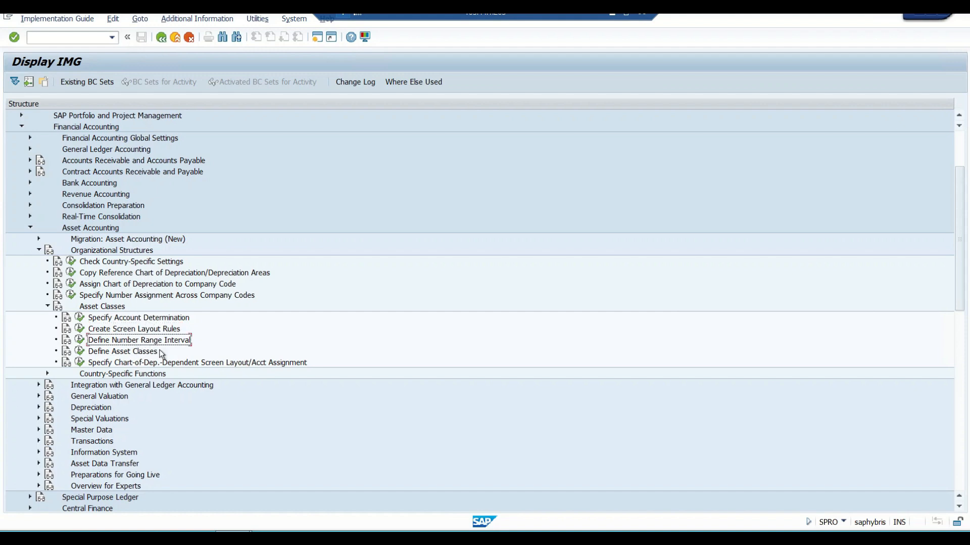
- Under Specify Account Determination, create a new entry AS02 named HEAVY MACHINERY
left_click(81, 320)
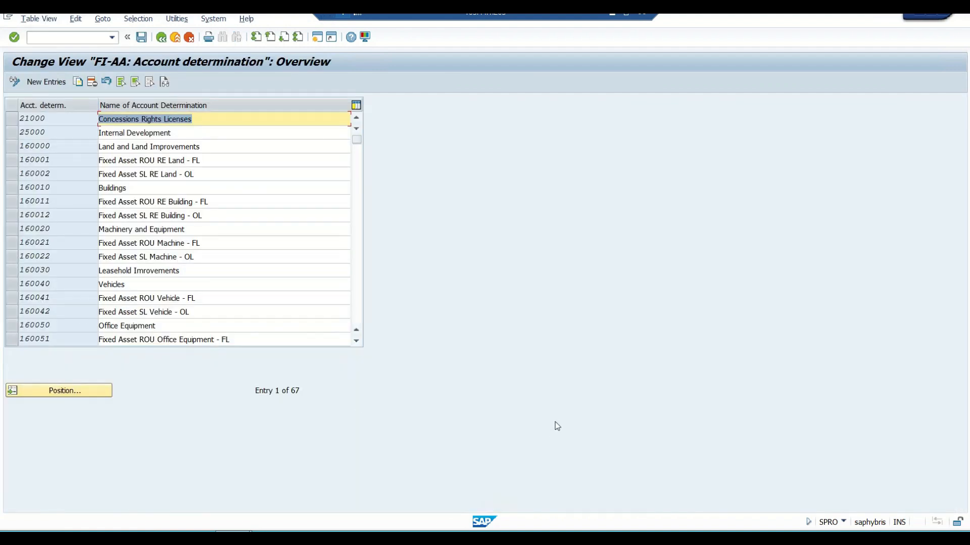
left_click(45, 77)
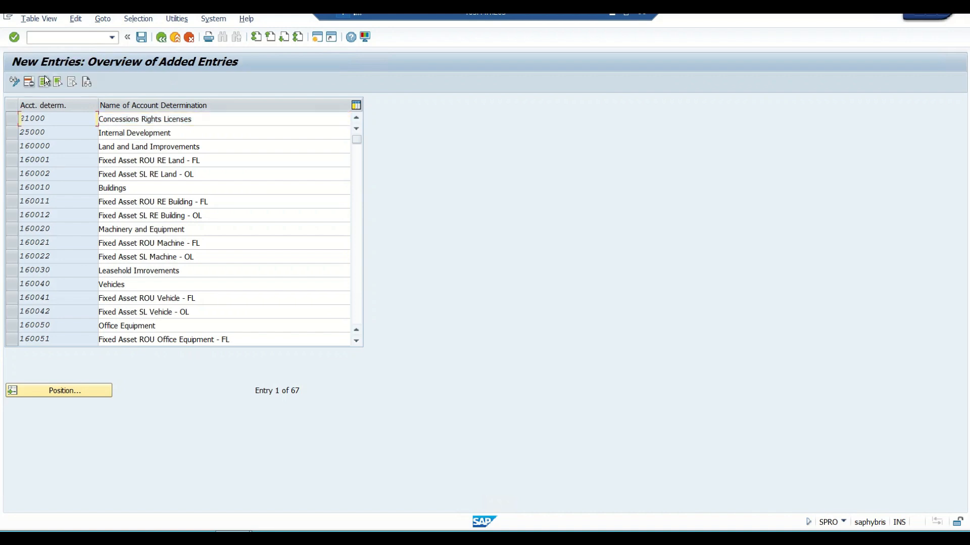
type("AS02")
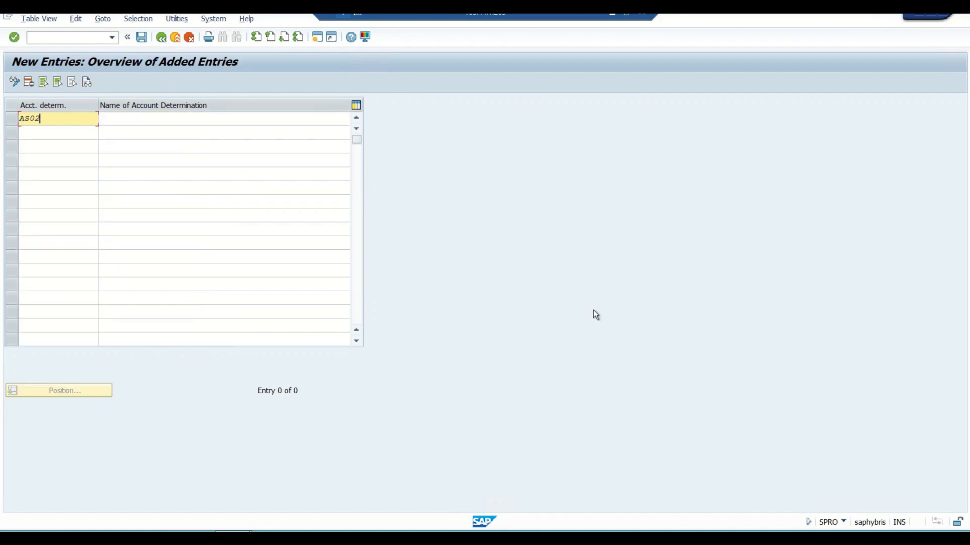
key("Tab")
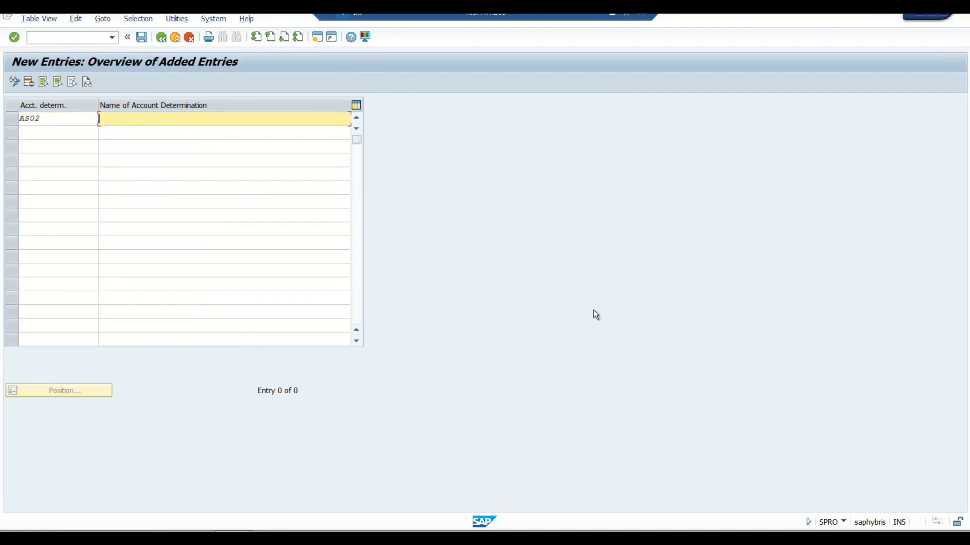
type("HEAVY MACHINERY")
key("Return")
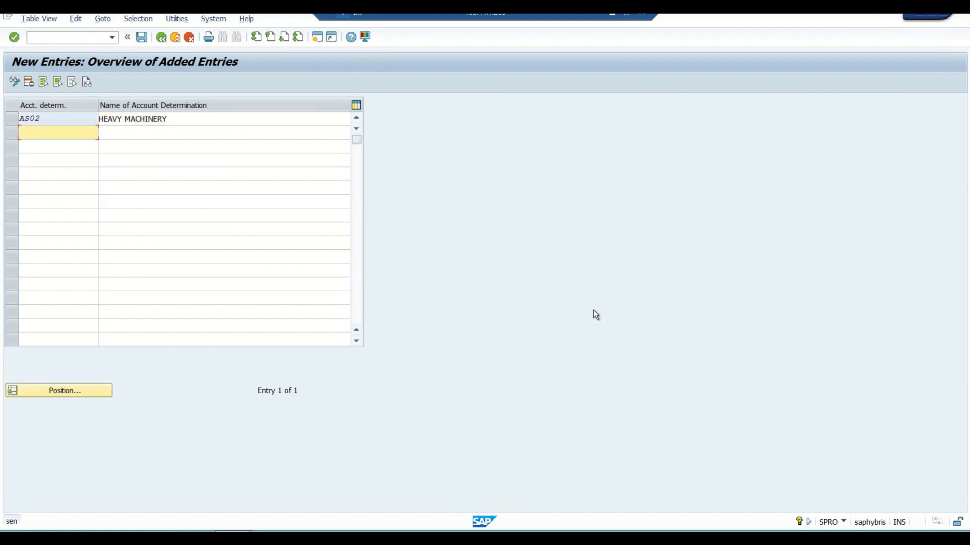
- Save the account determination under the proposed customizing request and return to the implementation guide structure
left_click(144, 40)
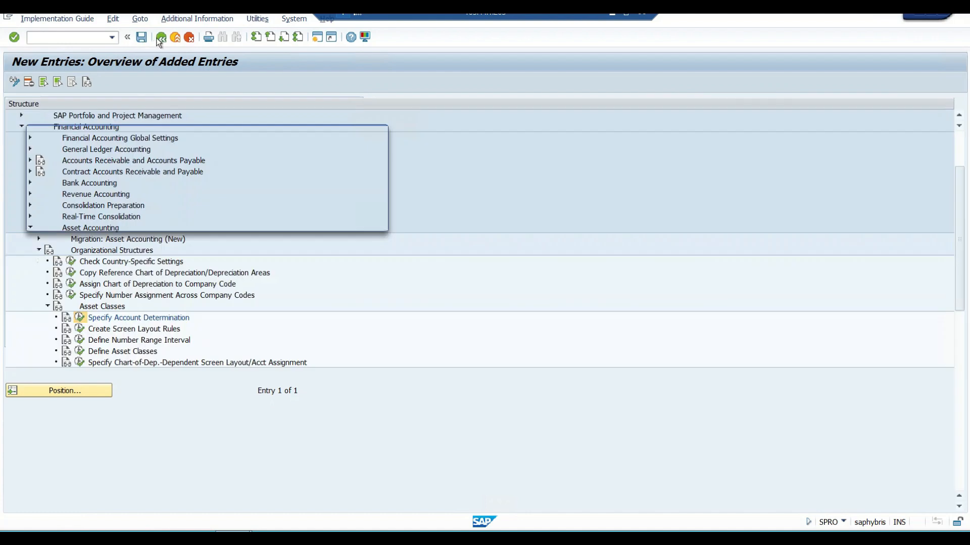
left_click(237, 222)
left_click(162, 38)
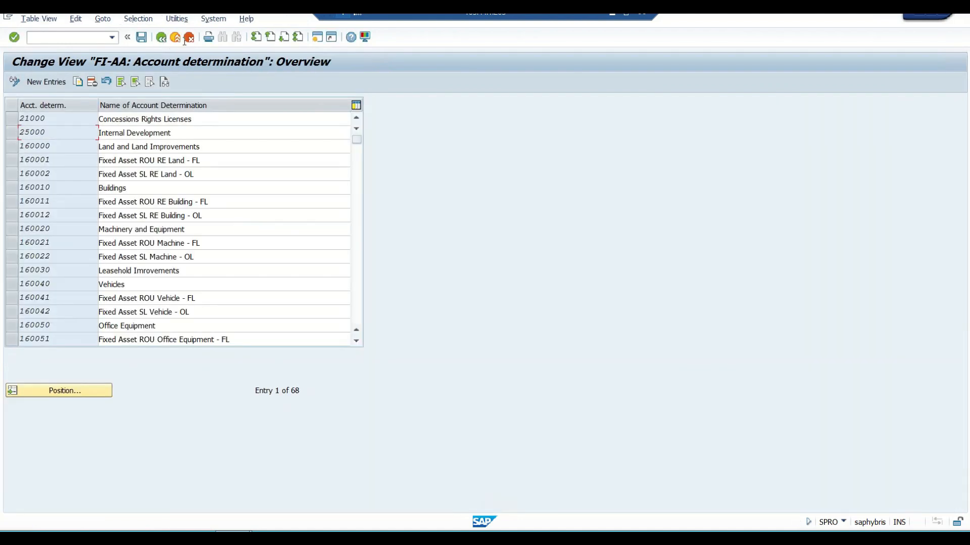
left_click(161, 37)
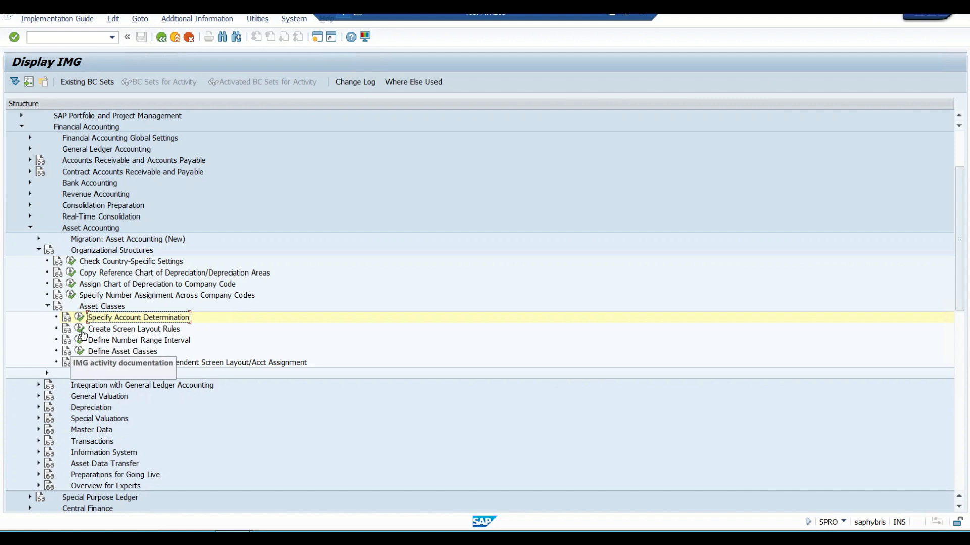
- Under Create Screen Layout Rules, copy the VED2 MACHINERY AND EQUIPMENT rule and give the copy the key AS02
left_click(80, 329)
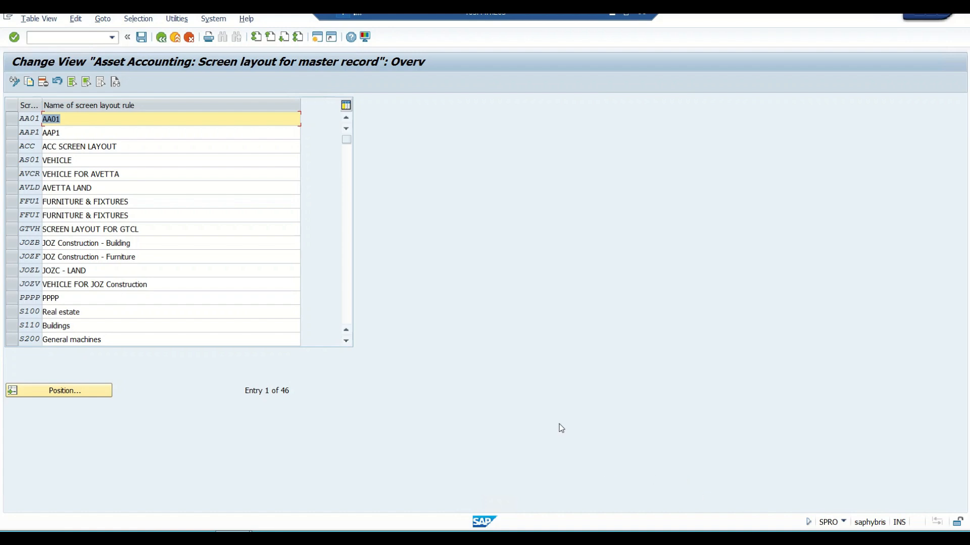
left_click(350, 312)
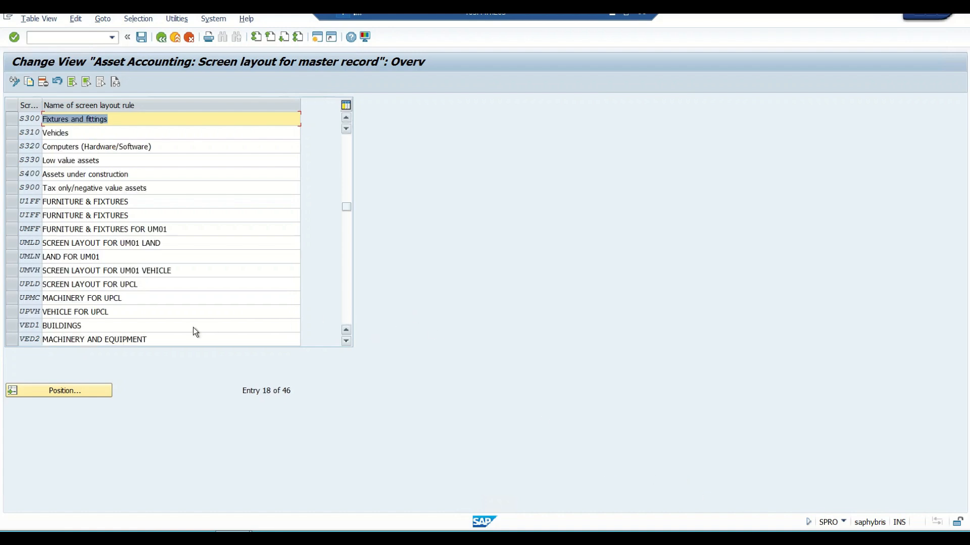
left_click(13, 340)
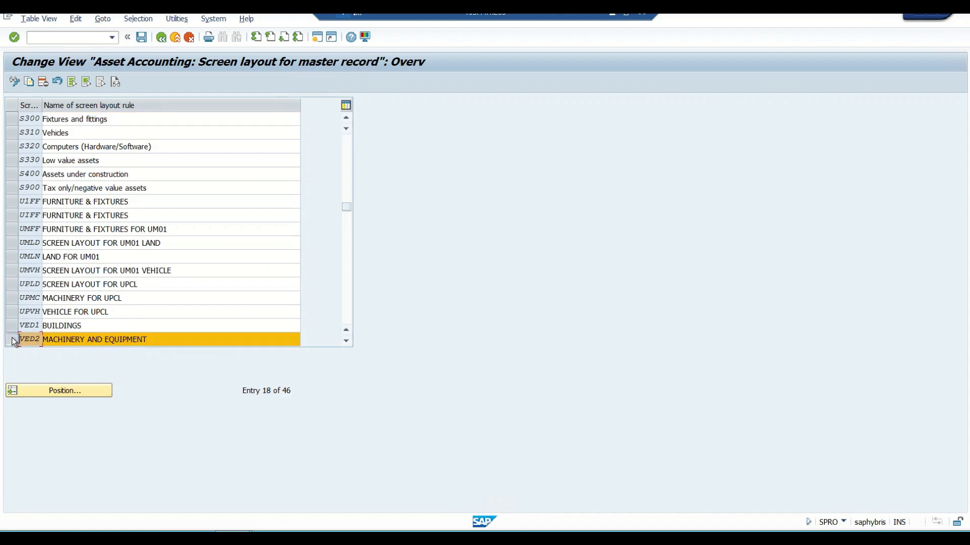
left_click(28, 82)
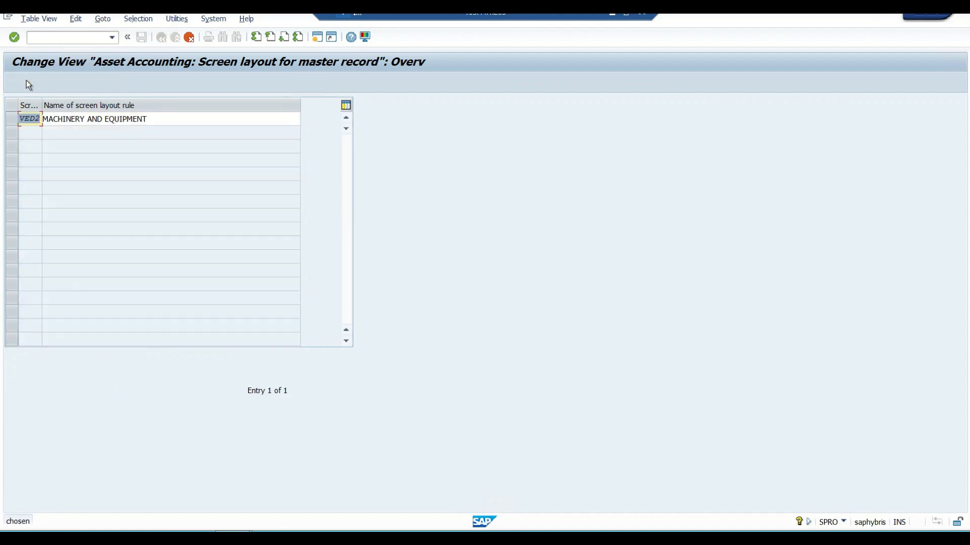
type("AS01")
key("BackSpace")
type("2")
- Name the copied screen layout rule AS02 HEAVY MACHINERY and confirm the copy
key("Tab")
key("shift+End")
key("Delete")
type("HEANY")
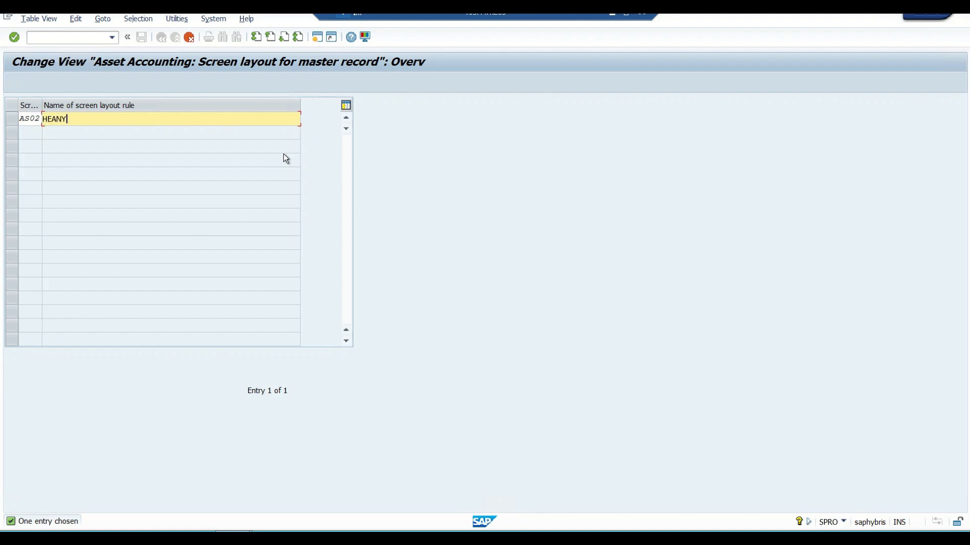
key("BackSpace")
key("BackSpace")
type("VY MACHINERY")
key("Return")
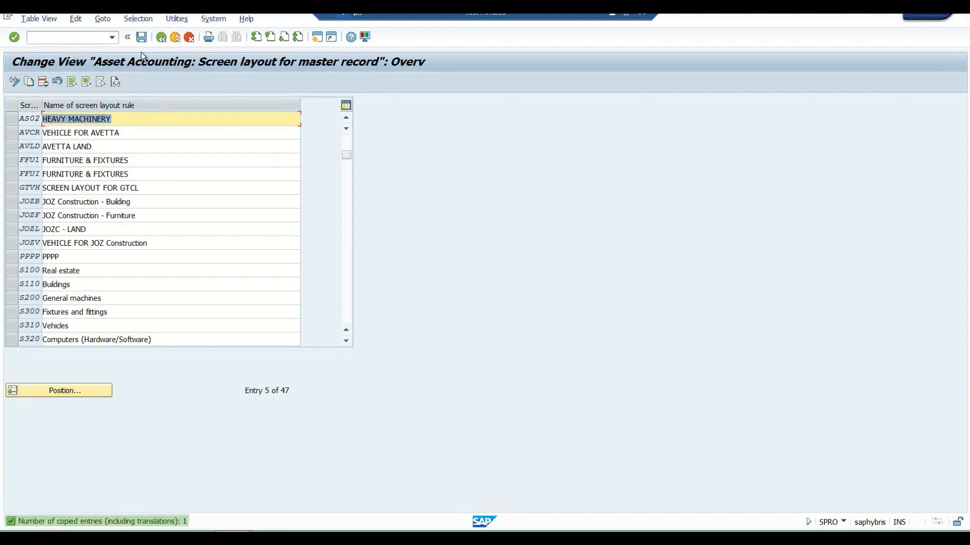
- Save the screen layout rule under the proposed customizing request and return to the implementation guide structure
left_click(144, 37)
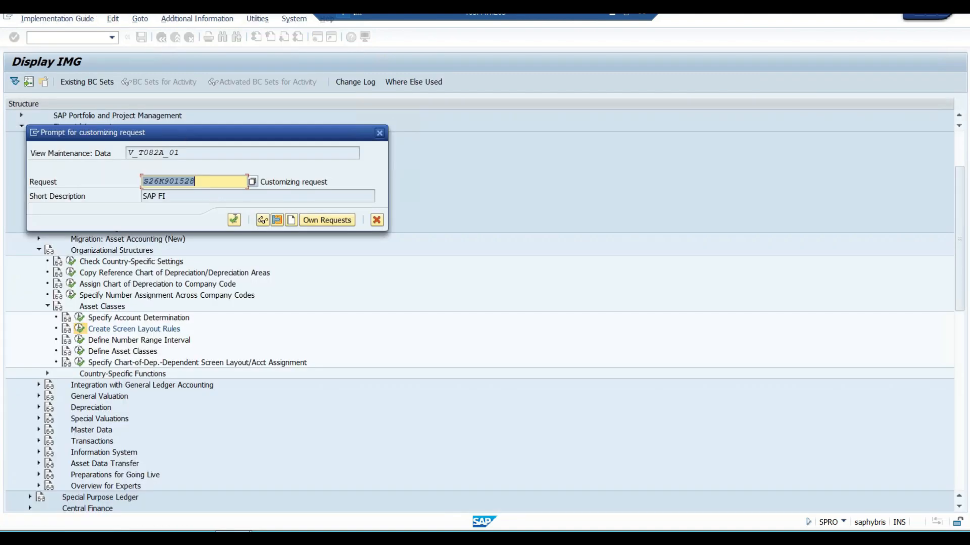
left_click(234, 221)
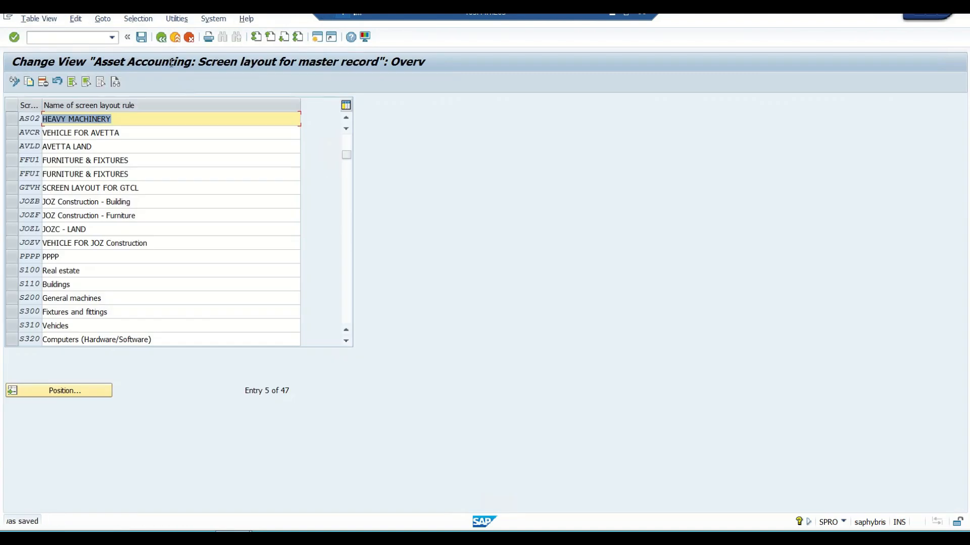
left_click(162, 39)
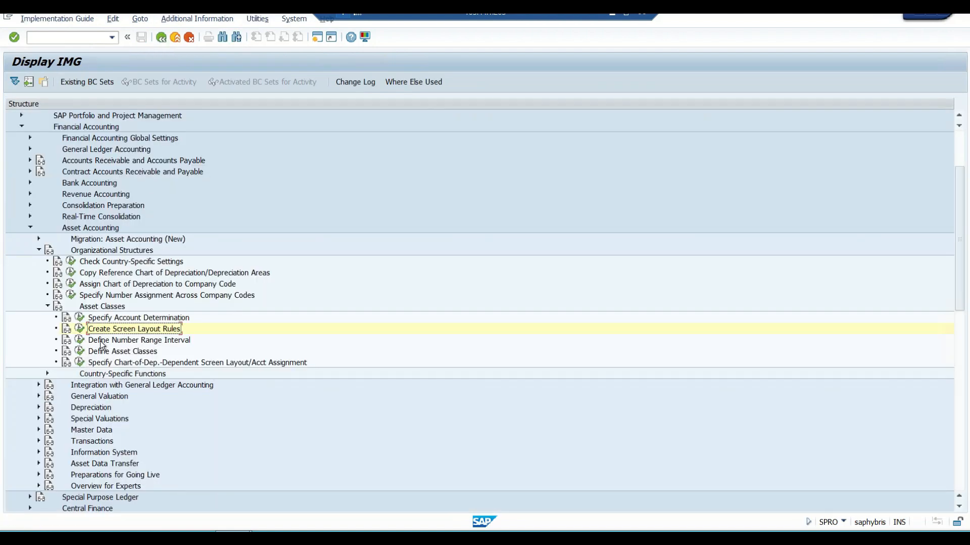
- Under Define Number Range Interval, open the asset number intervals of company code UTCL for editing
left_click(79, 339)
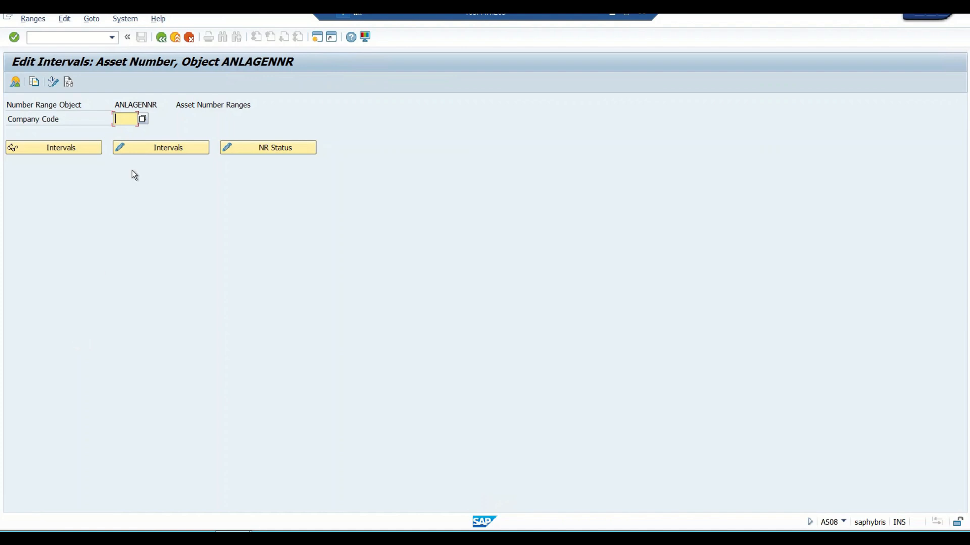
type("UTCL")
left_click(160, 148)
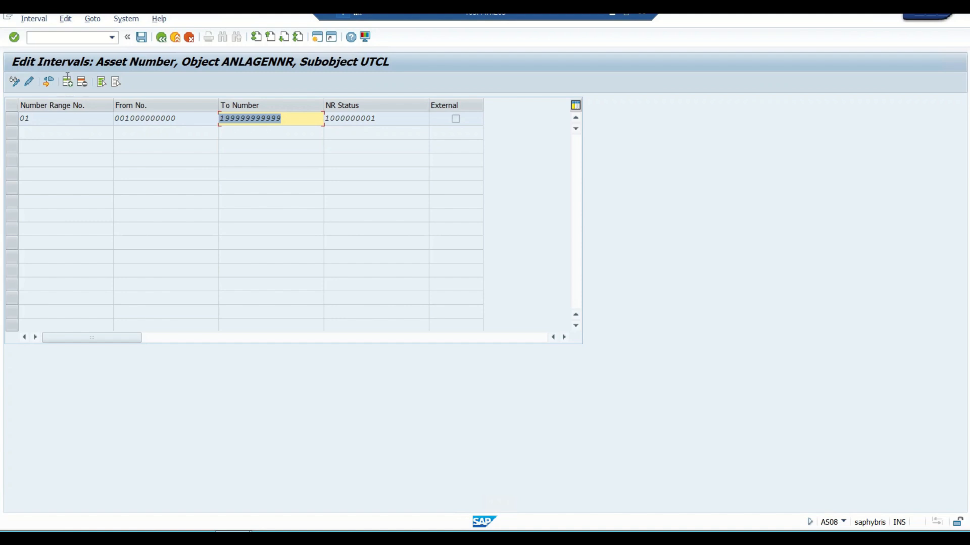
left_click(68, 81)
type("02")
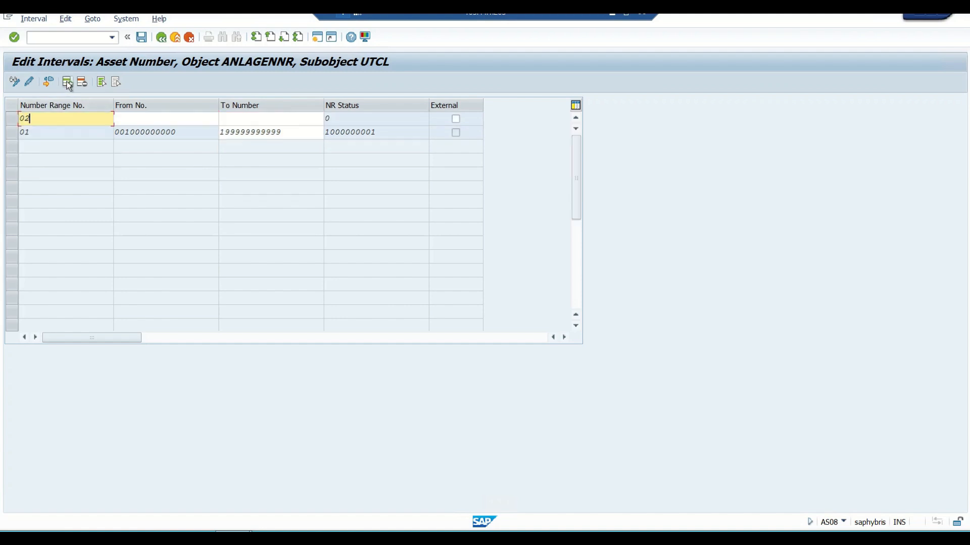
key("Tab")
type("10")
key("BackSpace")
key("BackSpace")
type("200000000000")
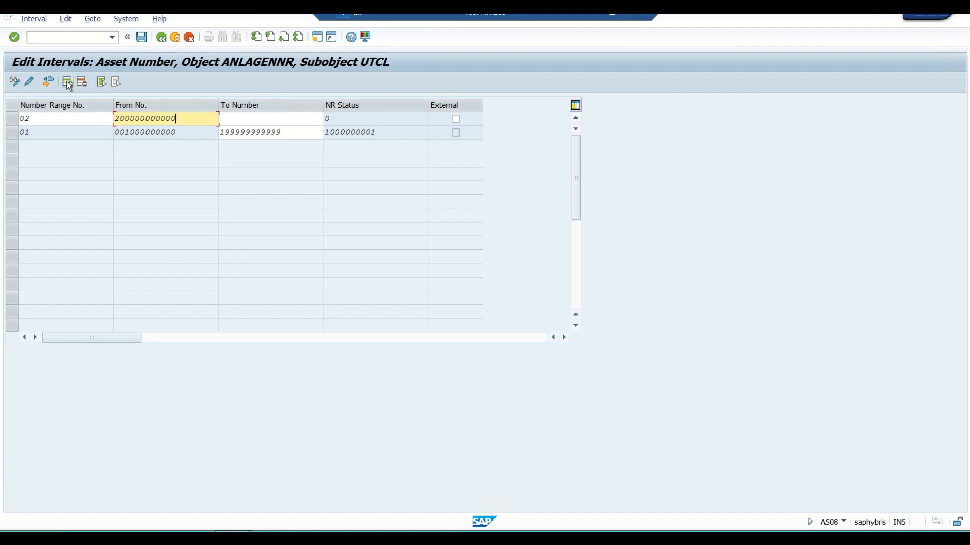
key("Tab")
type("299999999999")
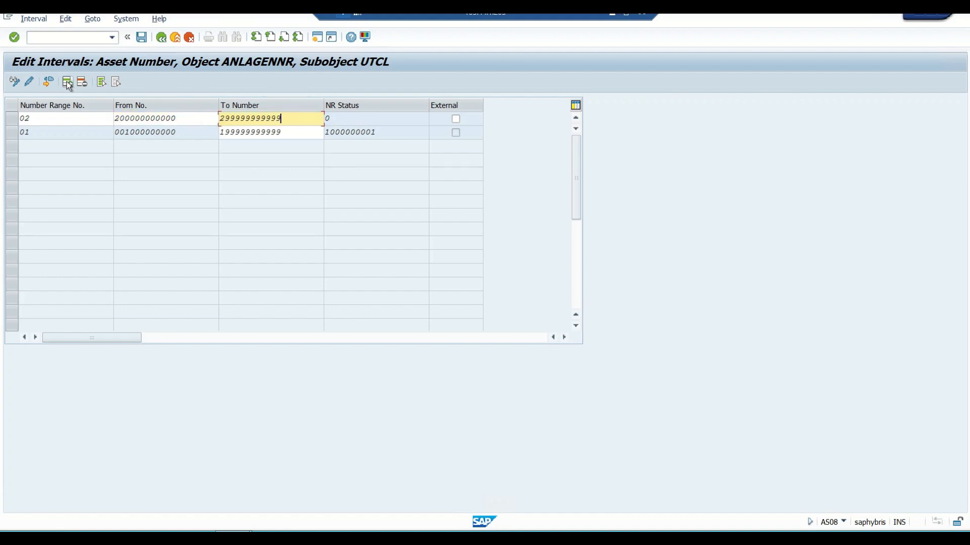
key("Return")
- Save the number range intervals, accept the transport notice and return to the implementation guide structure
left_click(142, 36)
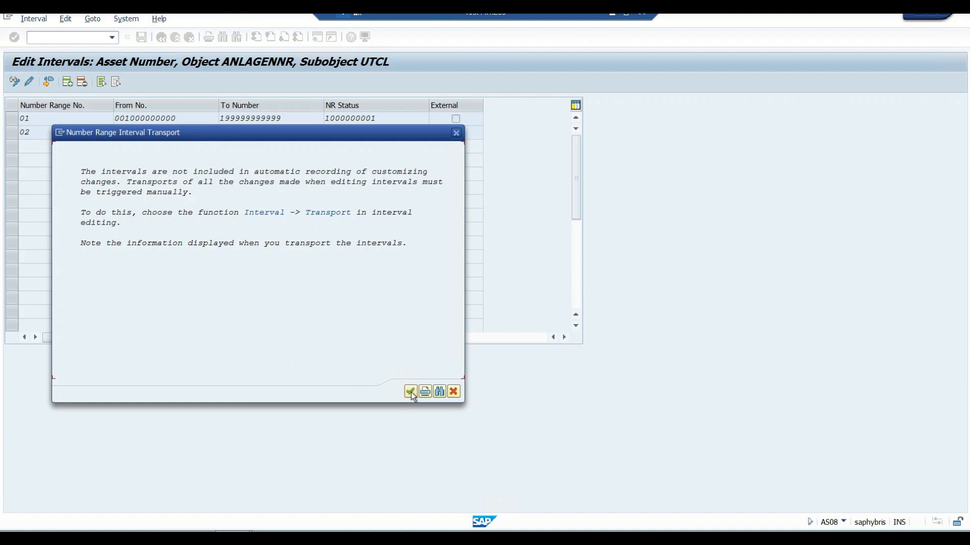
left_click(410, 392)
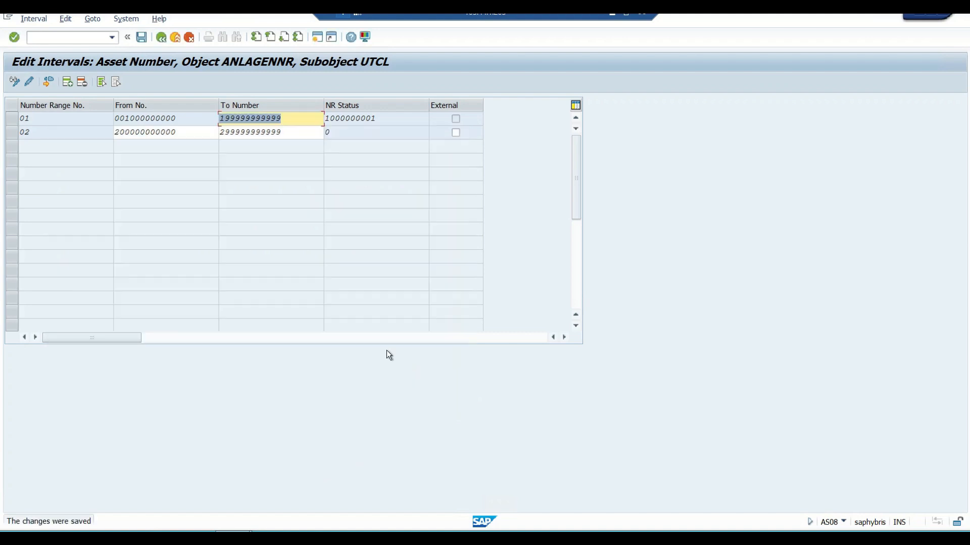
left_click(163, 38)
left_click(163, 37)
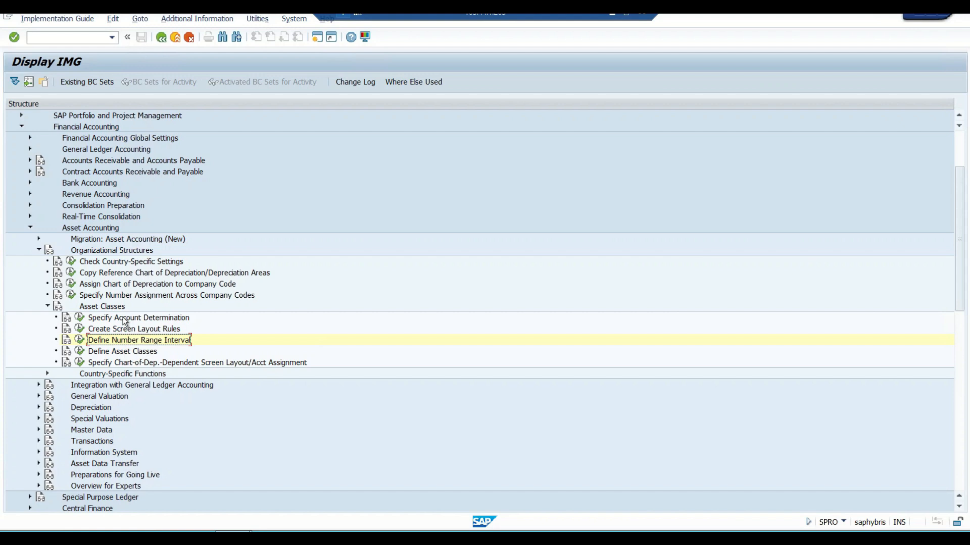
- Under Define Asset Classes, start a new entry for class AS02 with the description HEAVY MACHINERY
left_click(80, 351)
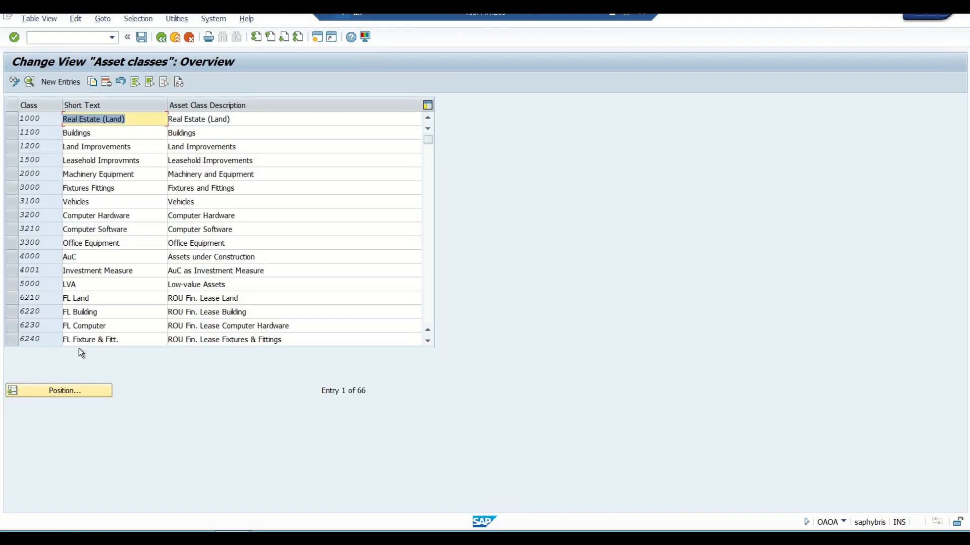
left_click(63, 82)
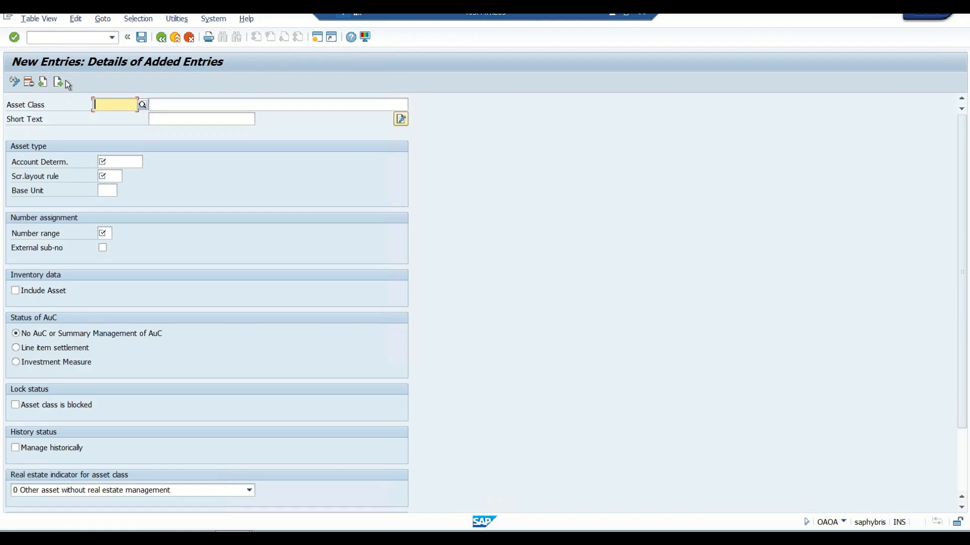
type("AS02")
key("Tab")
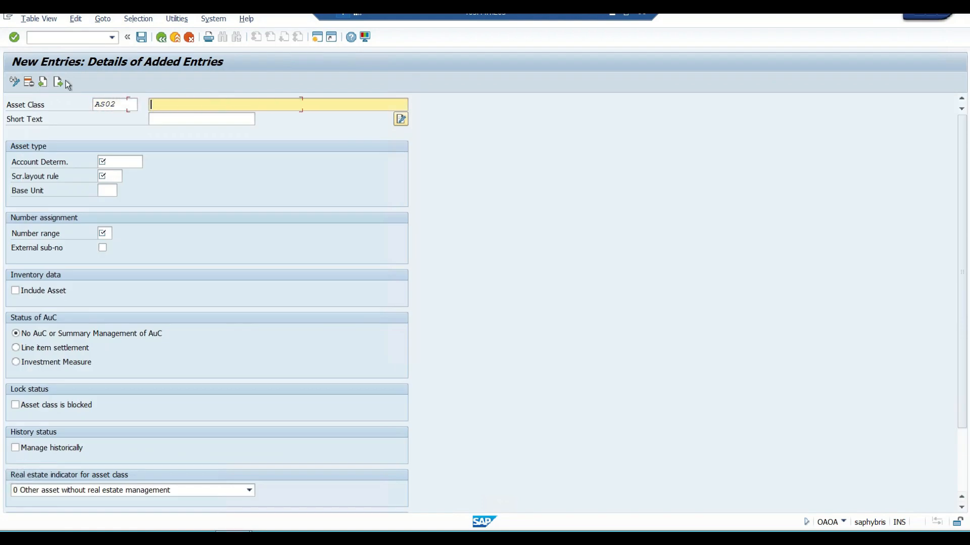
type("HEAVY MACHINERY")
- Copy the asset class description HEAVY MACHINERY into the short text
key("ctrl+shift+Left")
key("ctrl+shift+Left")
key("ctrl+c")
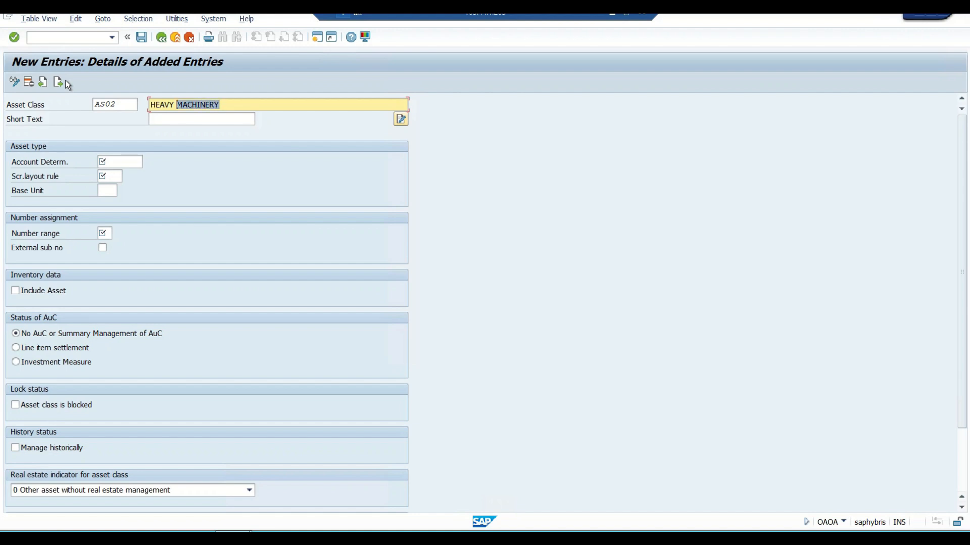
key("Tab")
key("Tab")
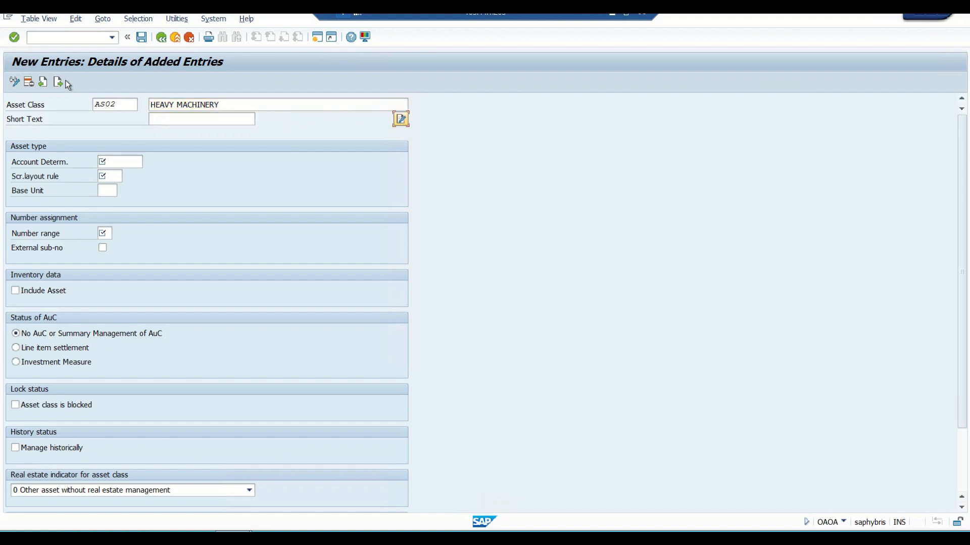
left_click(217, 121)
key("ctrl+v")
- Find account determination AS02 in the value list and assign it to the new asset class
left_click(116, 161)
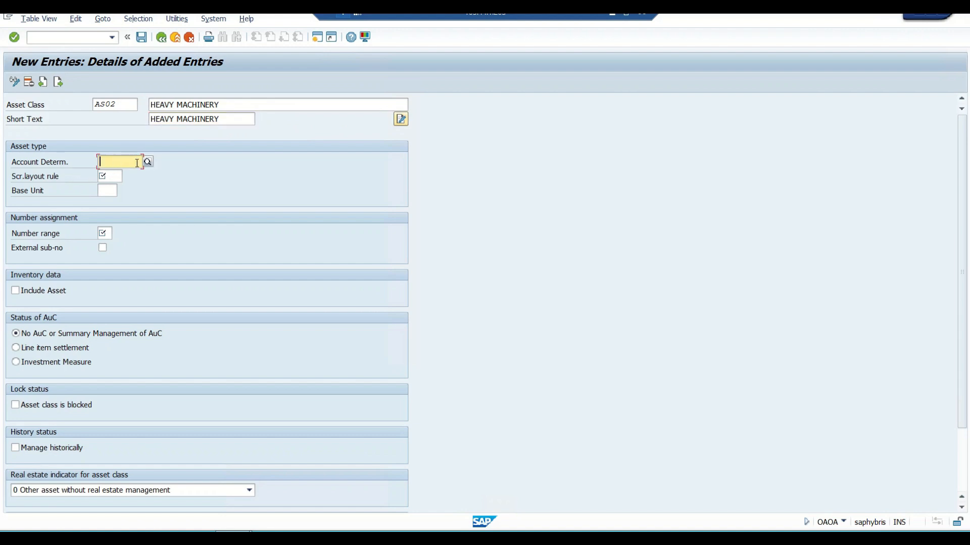
left_click(147, 162)
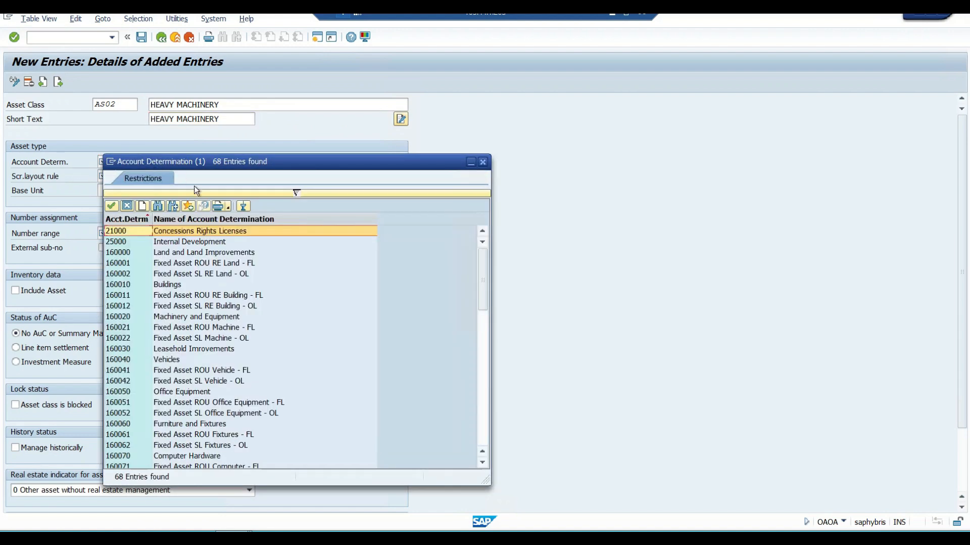
left_click(153, 205)
type("AS02")
key("Return")
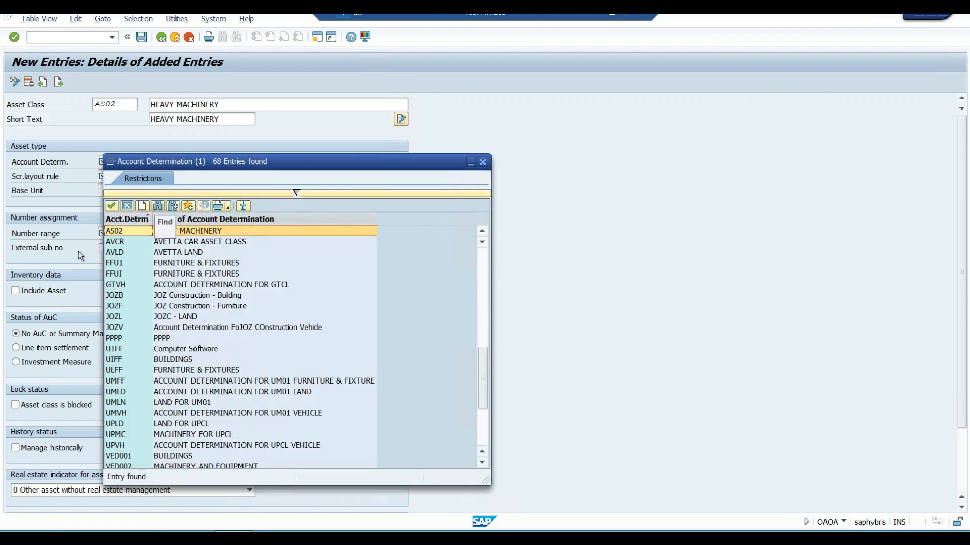
left_click(175, 230)
double_click(175, 231)
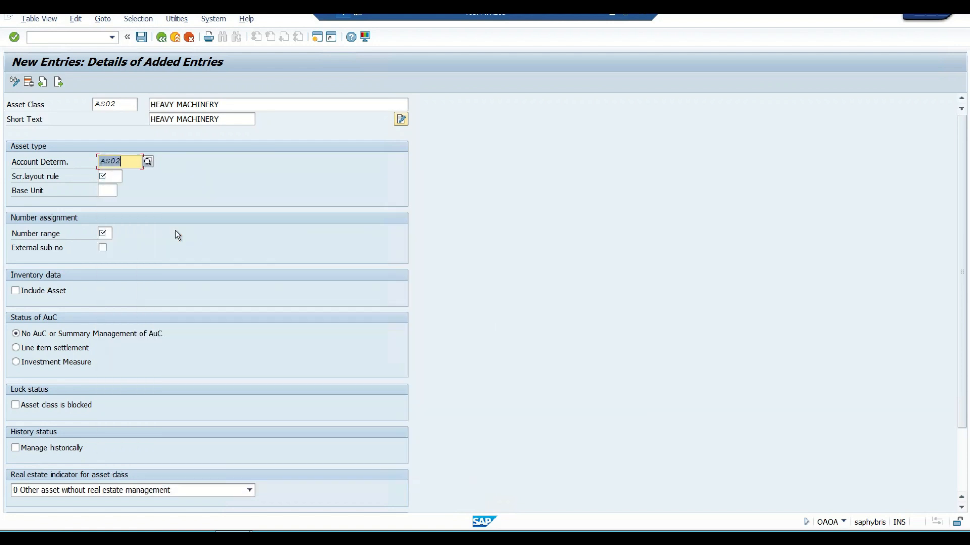
- Find screen layout rule AS02 HEAVY MACHINERY in the value list and assign it to the asset class
left_click(113, 175)
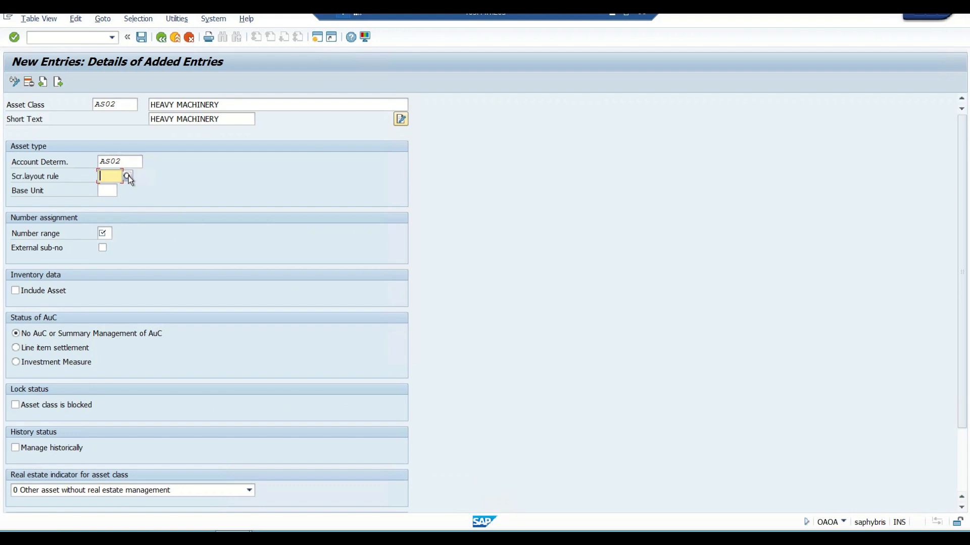
left_click(128, 175)
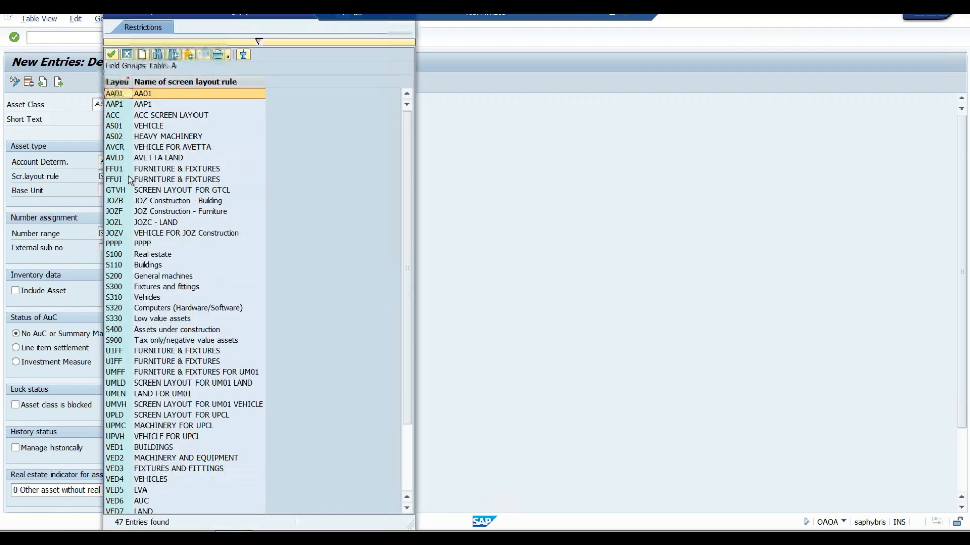
left_click(158, 54)
type("AS02")
key("Return")
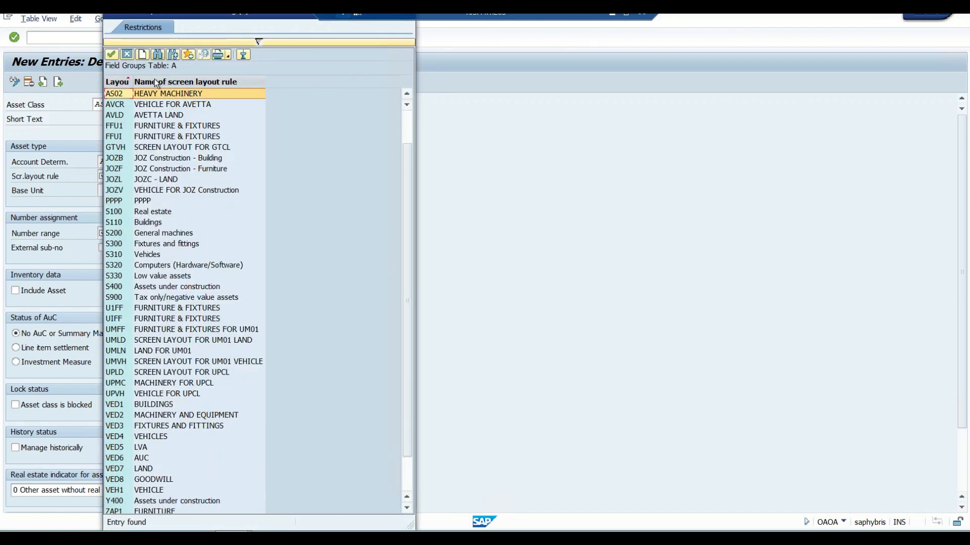
double_click(153, 95)
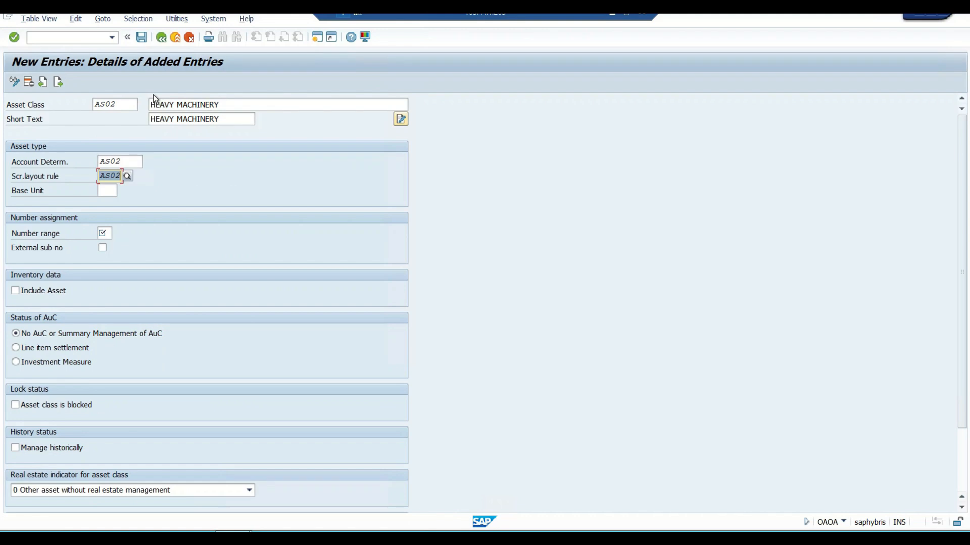
- Assign UTCL number range 02 to the asset class and save the class under the proposed customizing request
left_click(103, 232)
left_click(118, 233)
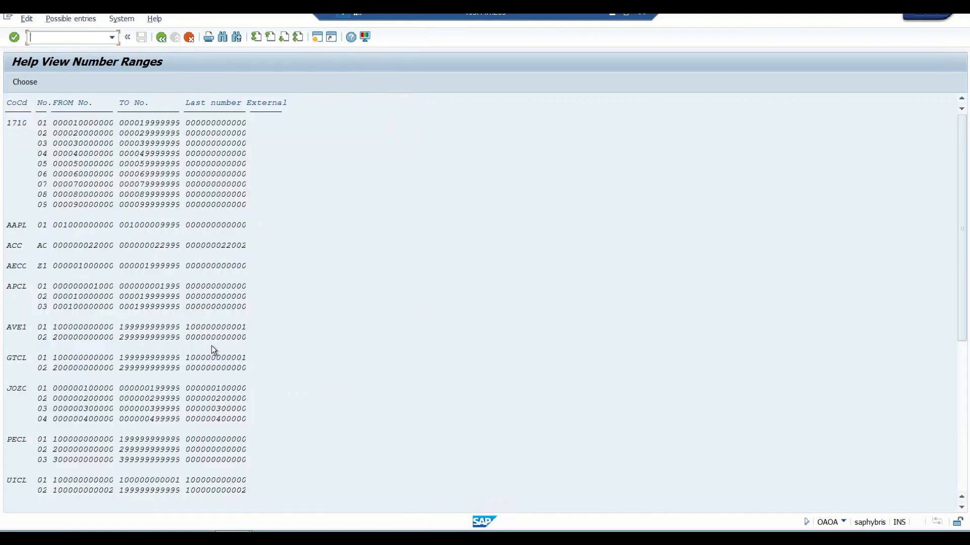
left_click(962, 457)
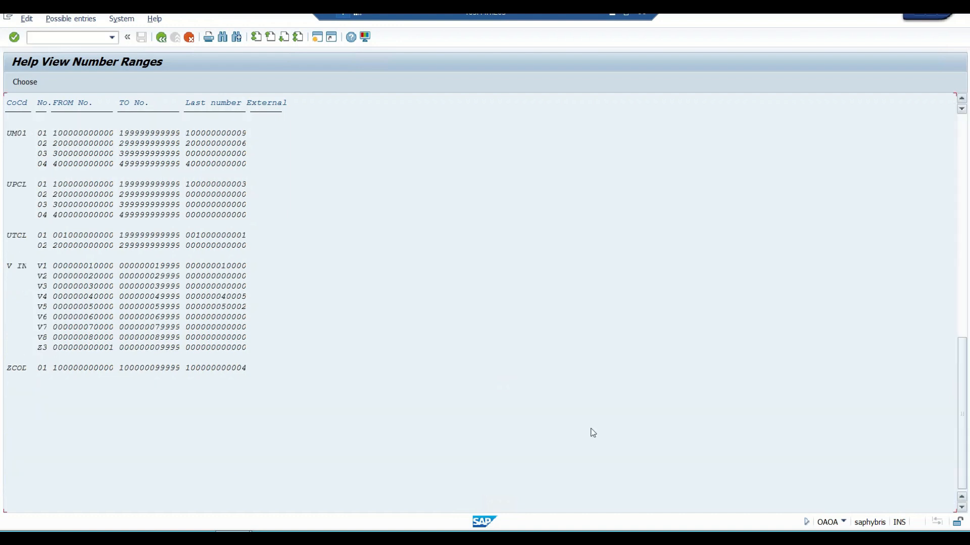
left_click(44, 237)
double_click(44, 245)
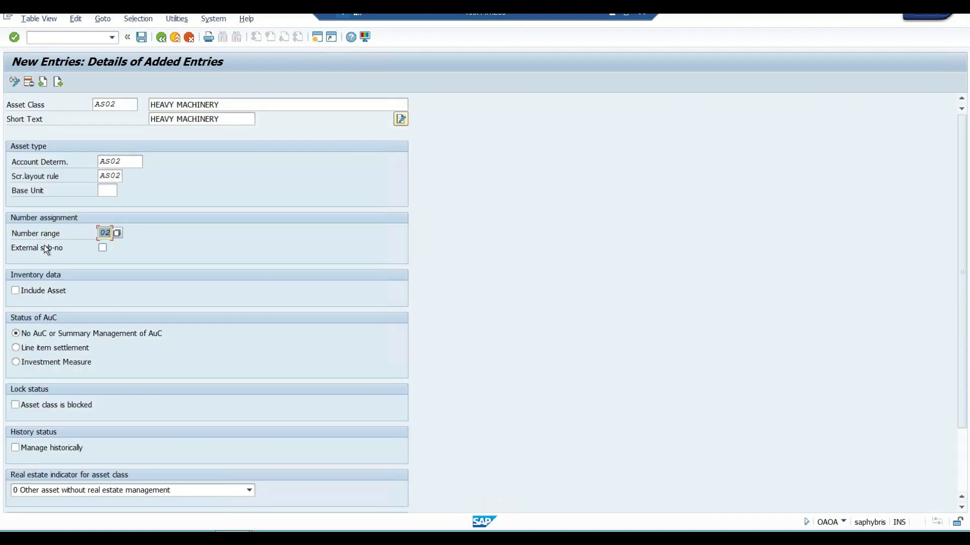
left_click(142, 36)
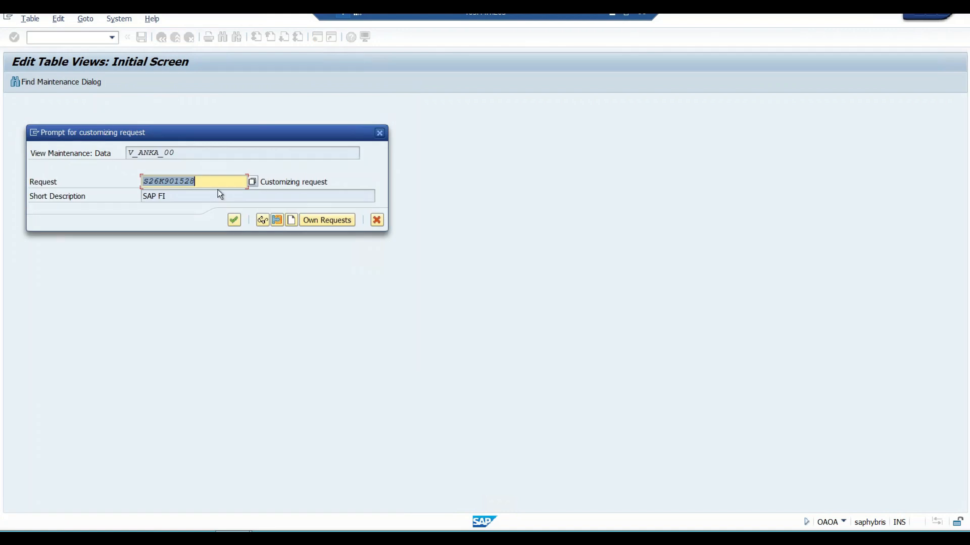
left_click(236, 219)
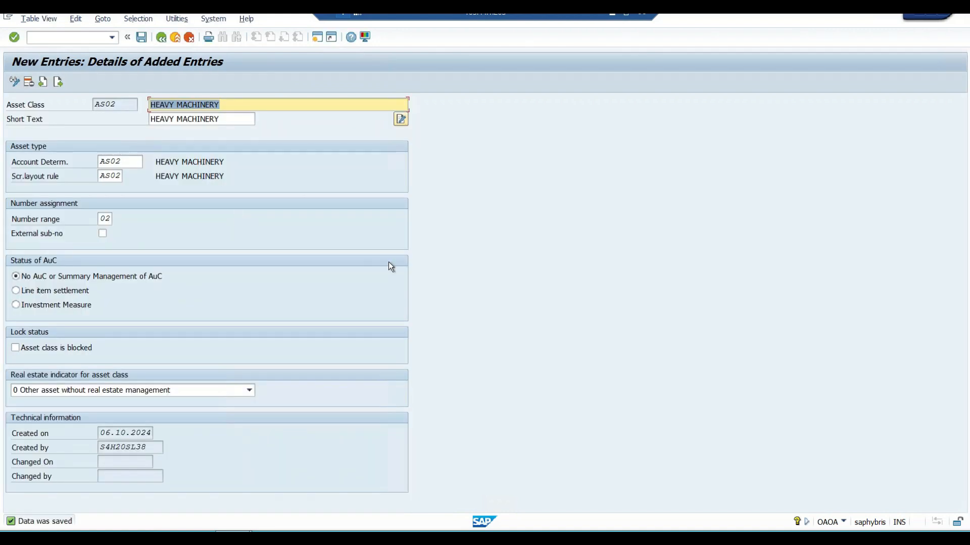
- Leave the asset class maintenance and open Determine Depreciation Areas in the Asset Class under General Valuation in the implementation guide
left_click(162, 39)
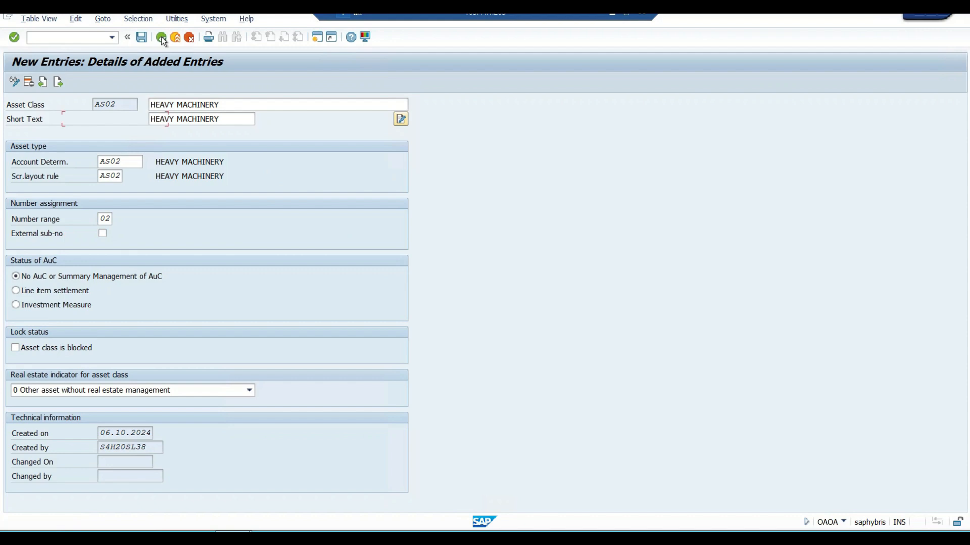
left_click(162, 39)
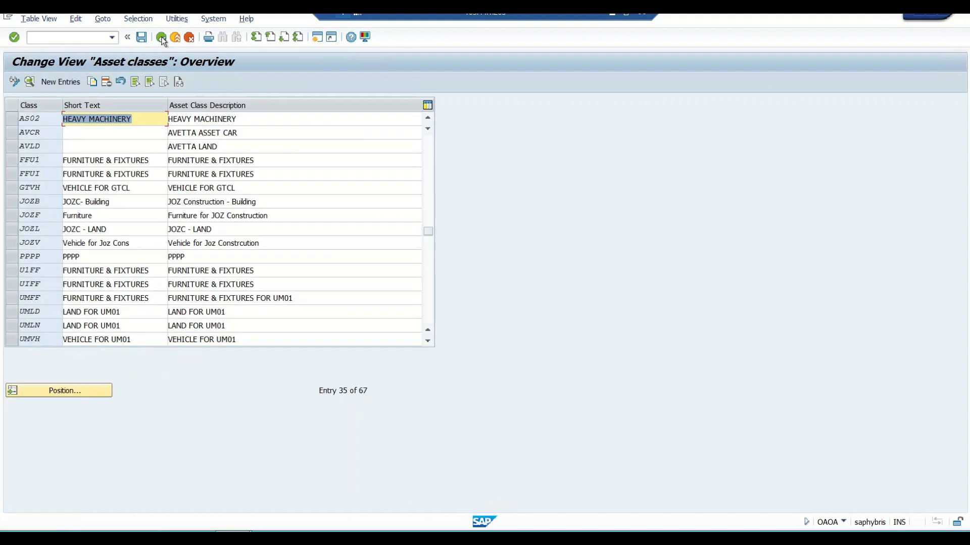
left_click(161, 38)
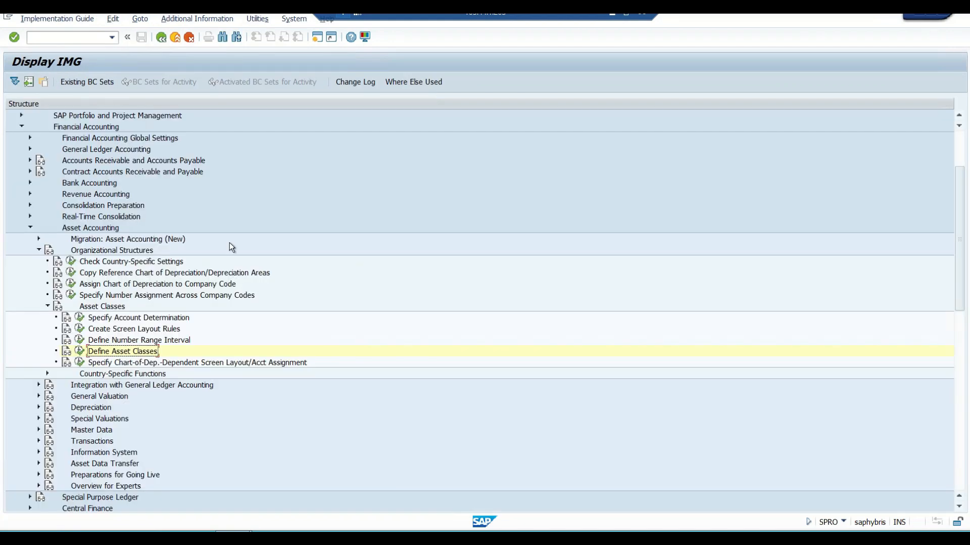
left_click(48, 306)
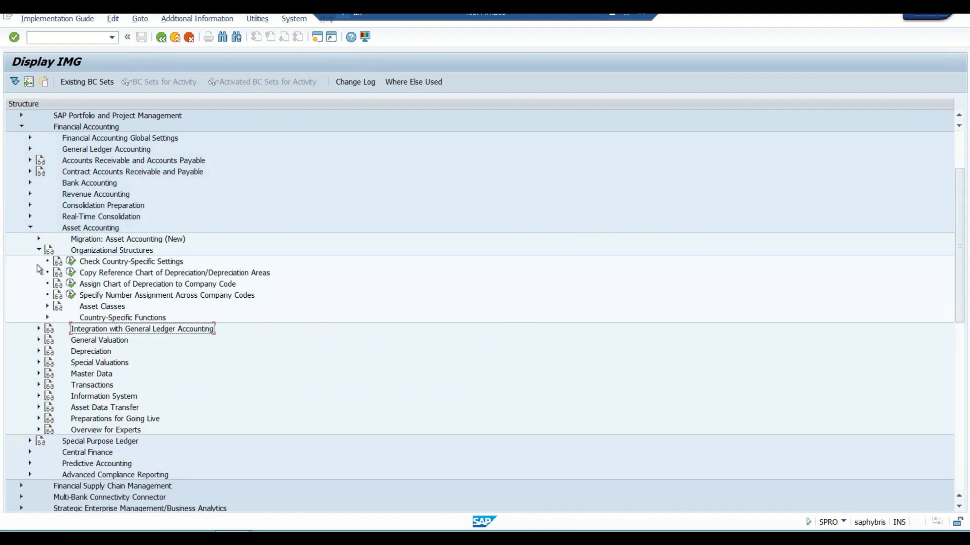
left_click(37, 248)
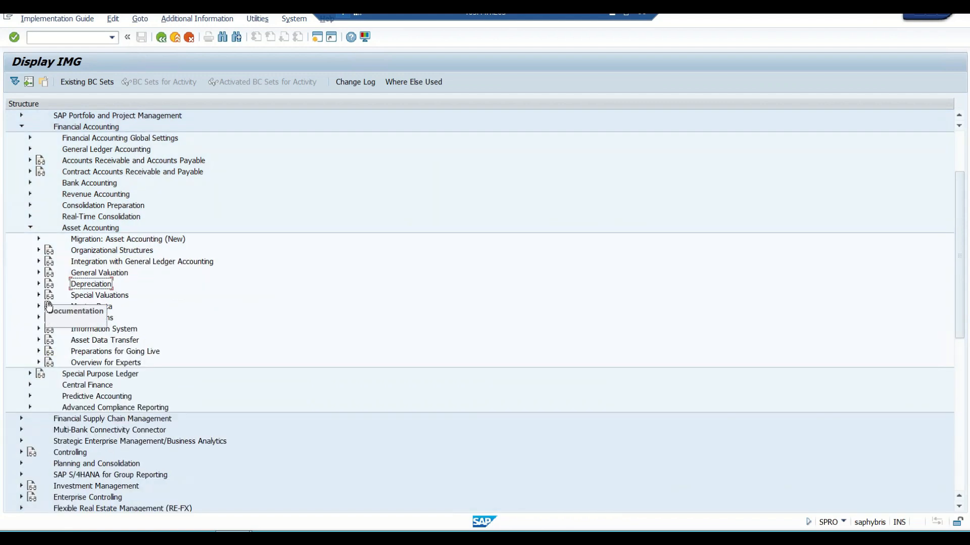
left_click(38, 272)
left_click(98, 308)
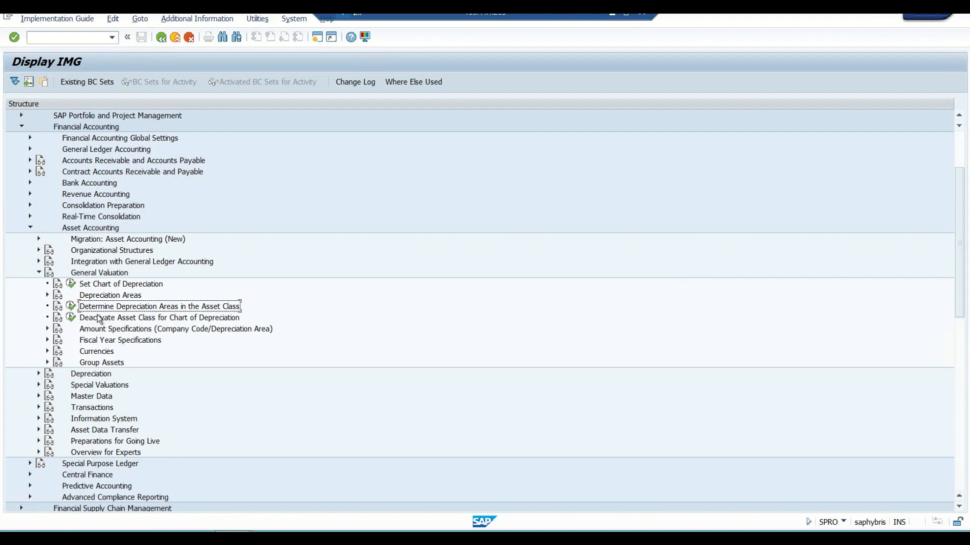
left_click(72, 307)
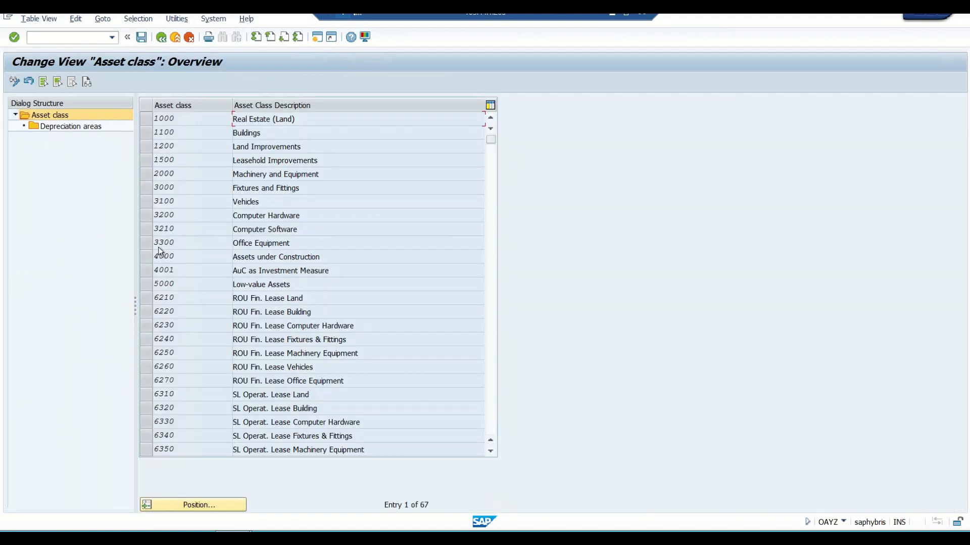
- Find asset class AS02 in the overview and open its depreciation areas
left_click(219, 505)
type("AS02")
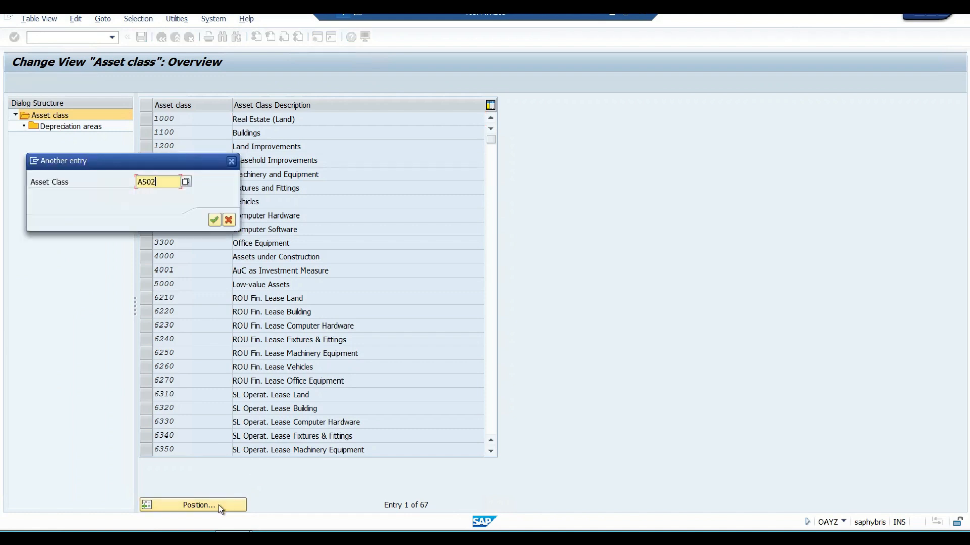
left_click(214, 220)
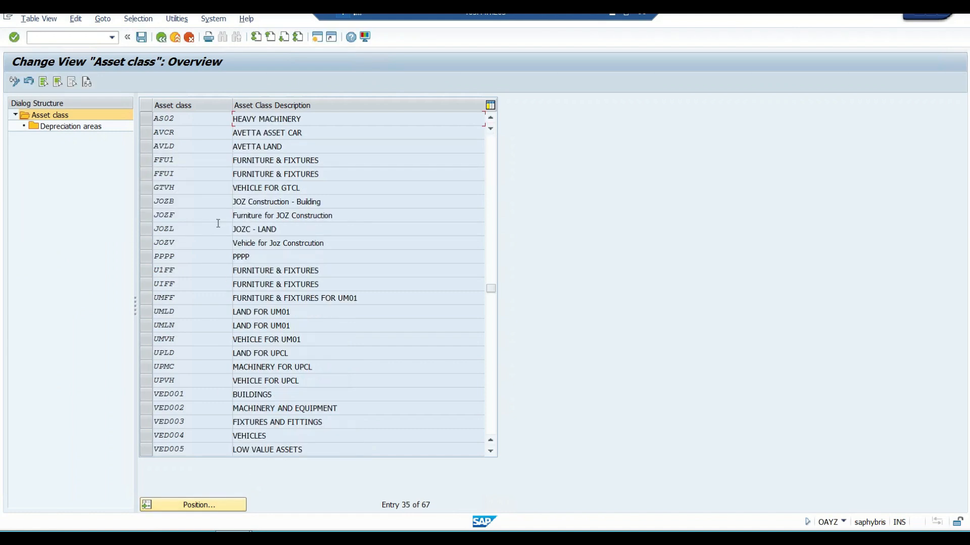
left_click(148, 117)
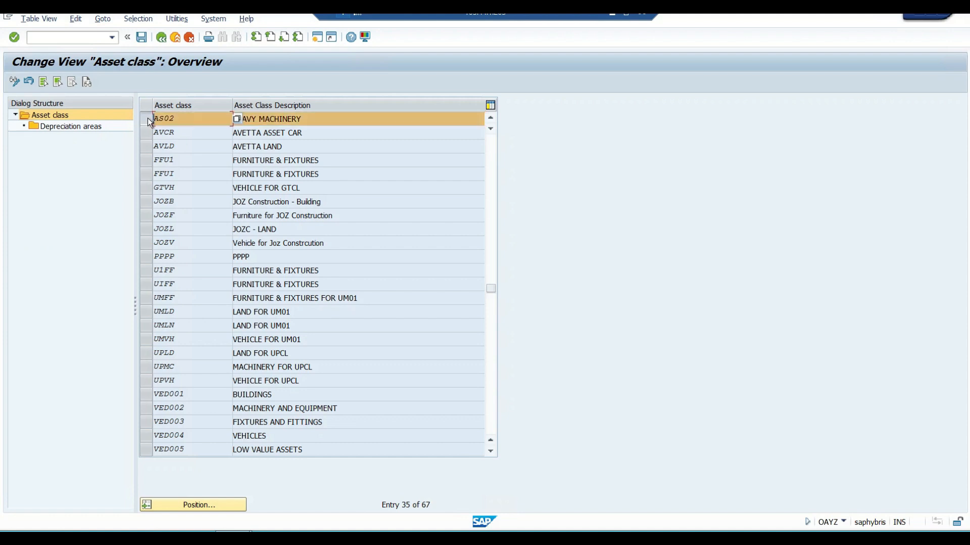
left_click(86, 126)
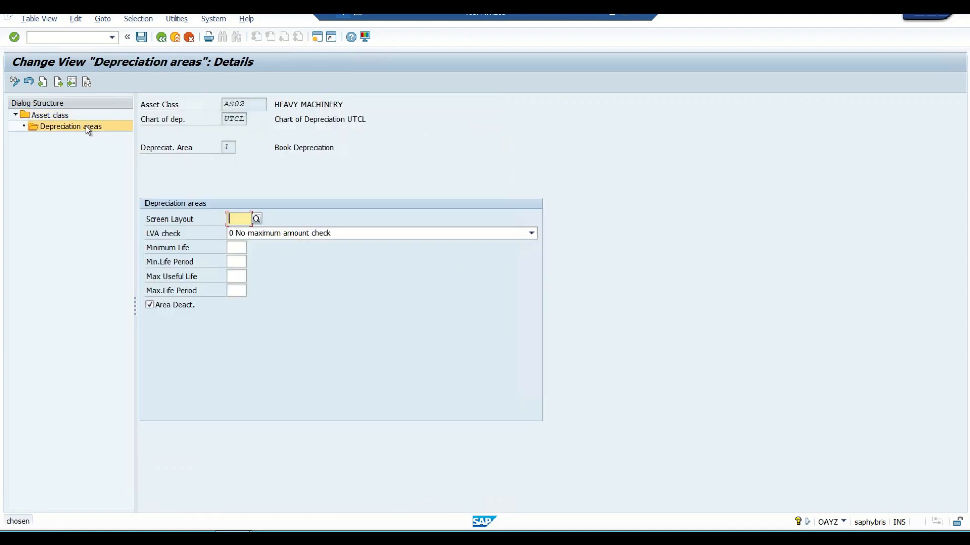
- Assign screen layout 2000, depreciation on asset sub-number level, to the book depreciation area and save under the proposed customizing request
left_click(256, 219)
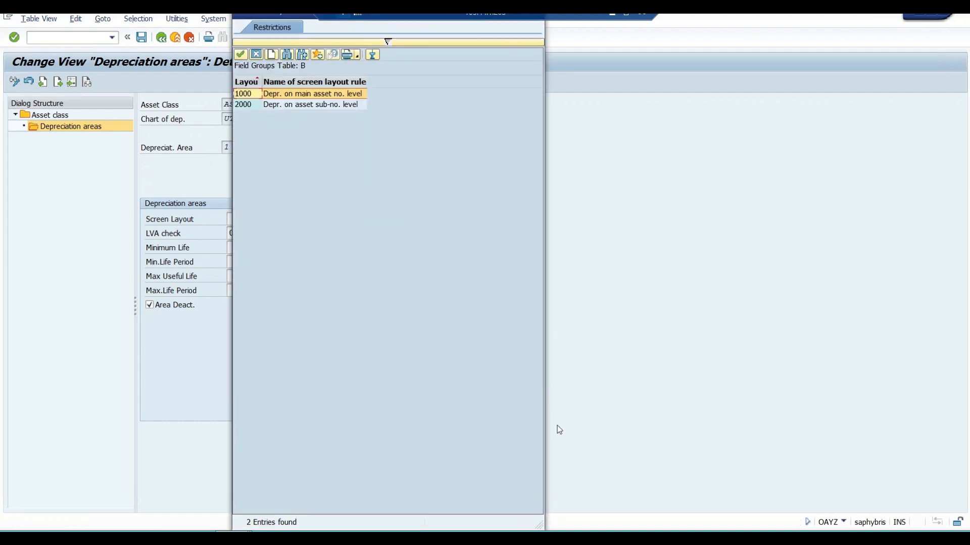
left_click(290, 93)
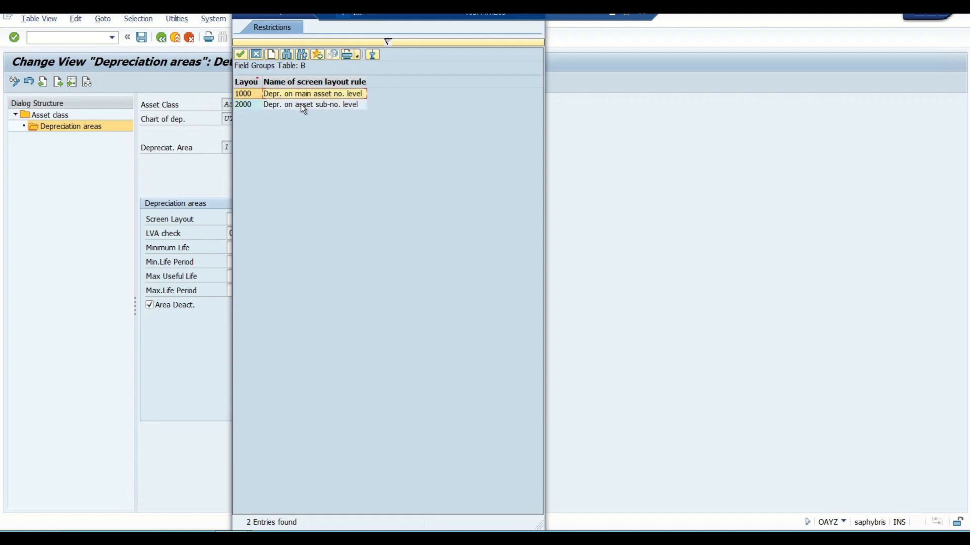
double_click(254, 104)
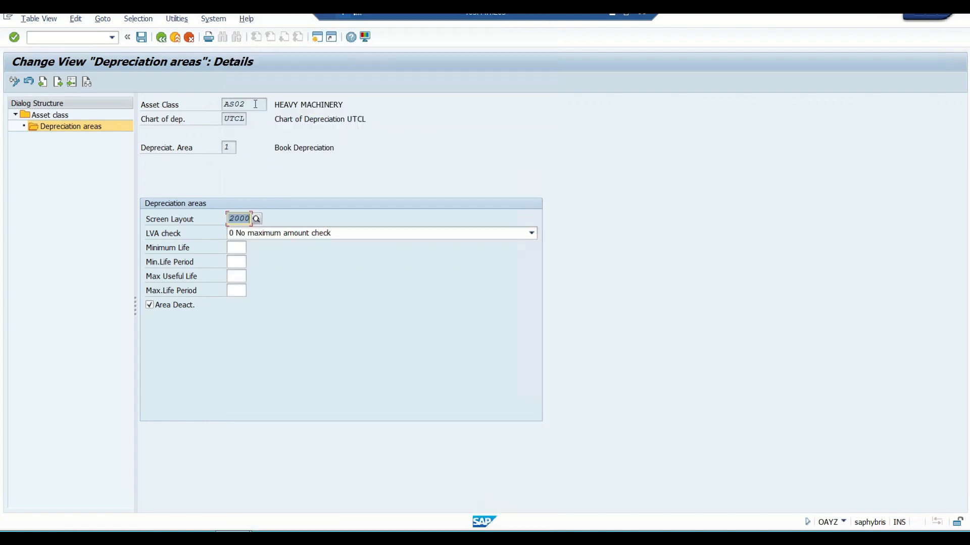
left_click(140, 37)
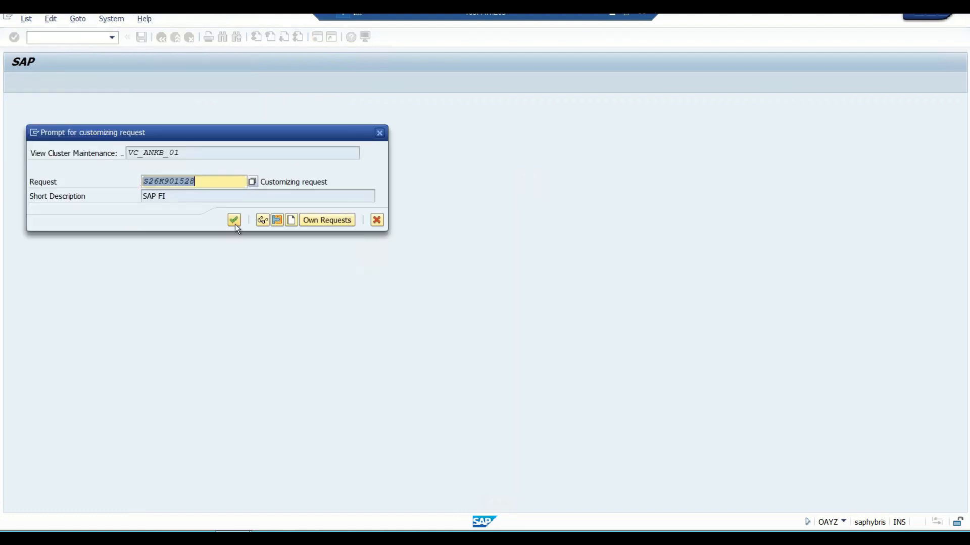
left_click(235, 224)
- Remove the deactivation flag from book depreciation area 01 of asset class AS02 and save
left_click(163, 39)
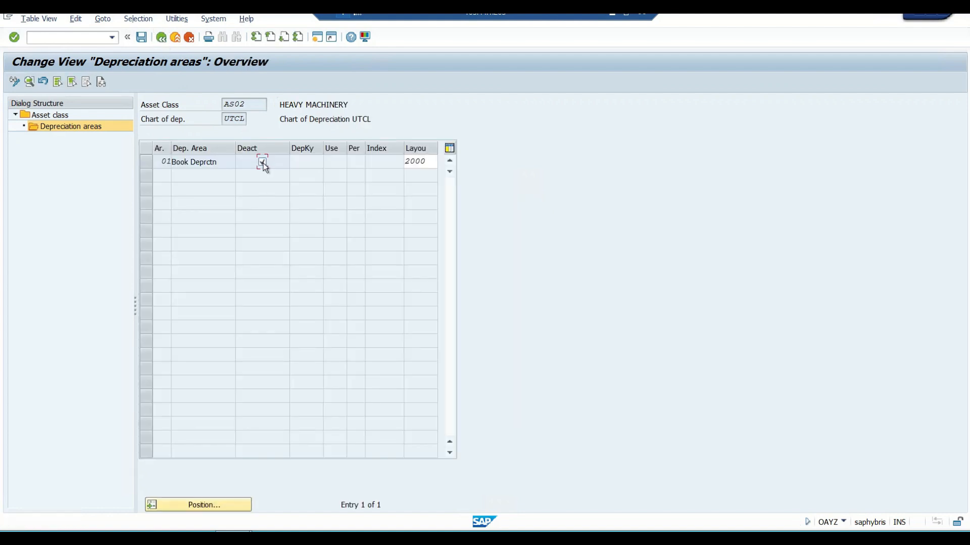
left_click(142, 37)
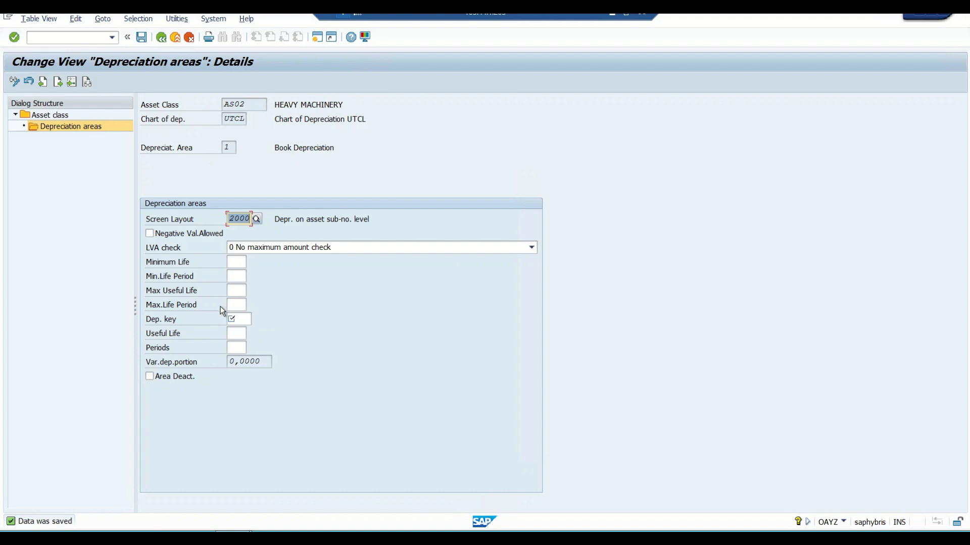
left_click(259, 105)
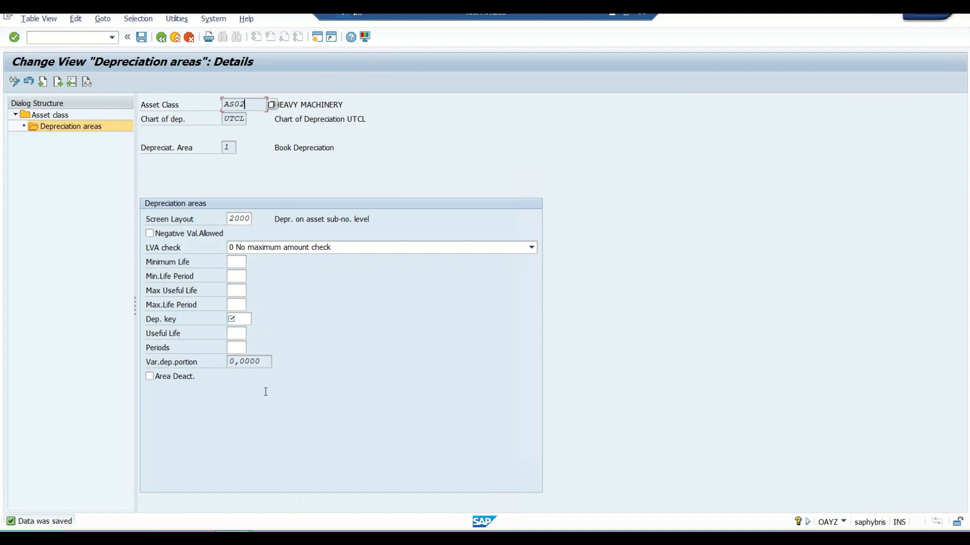
- Find depreciation key UT01 in the value list, assign it to the AS02 book depreciation area and save
left_click(240, 319)
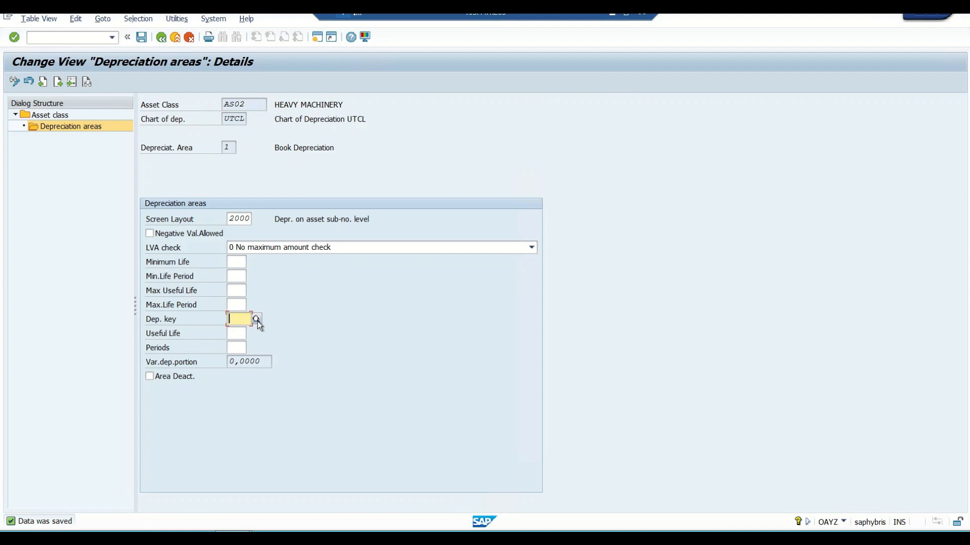
left_click(256, 319)
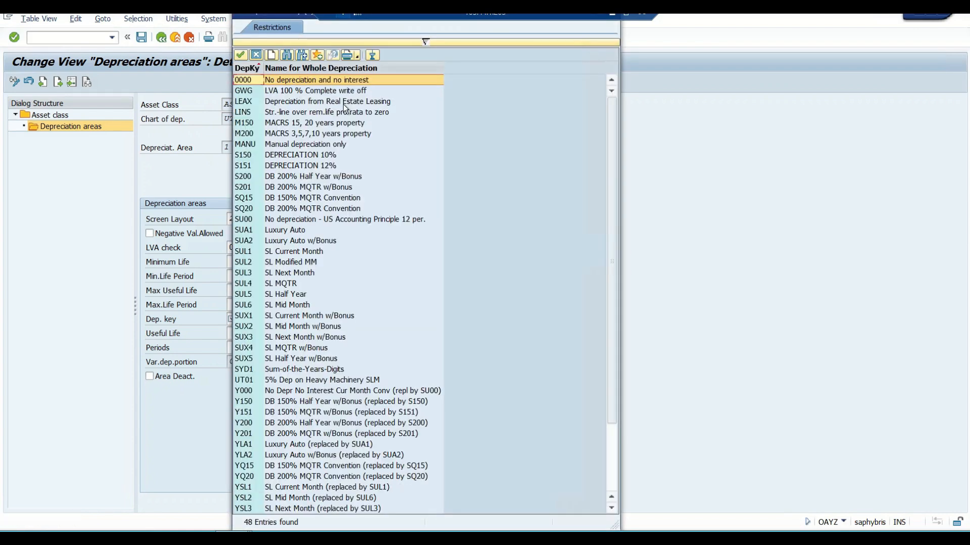
left_click(286, 54)
type("UT01")
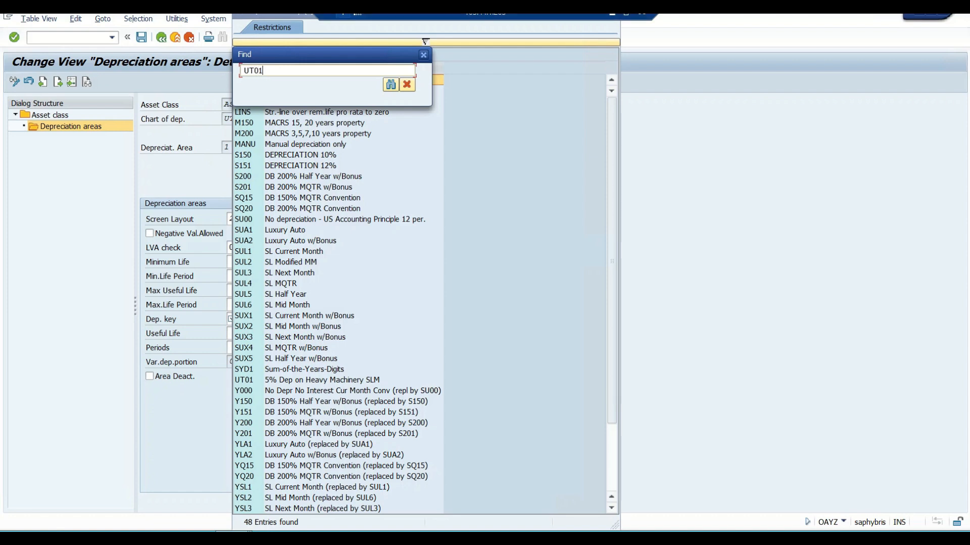
left_click(390, 86)
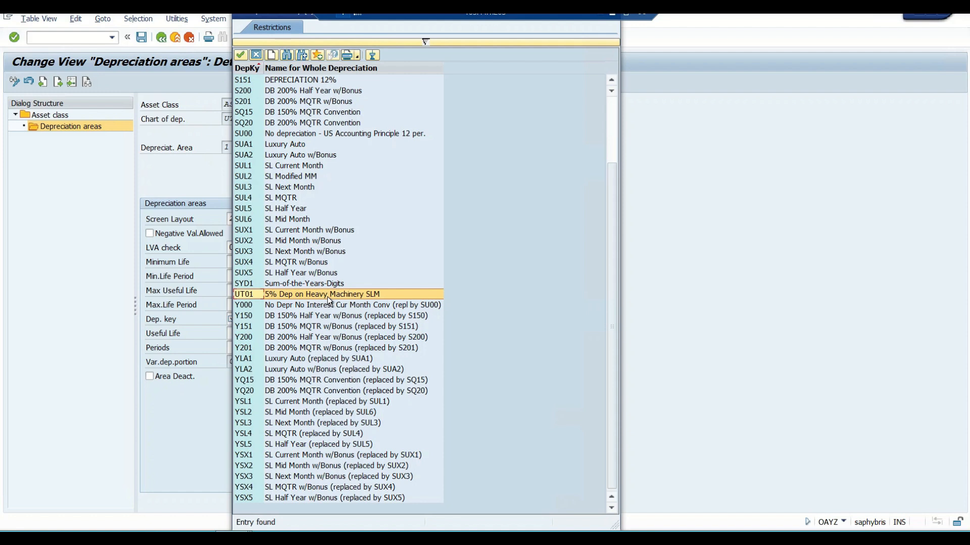
double_click(365, 294)
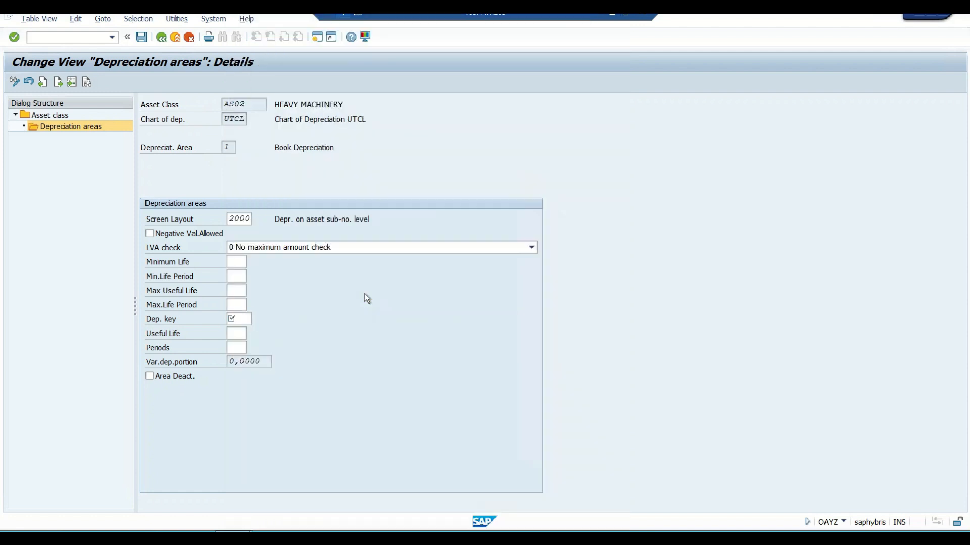
left_click(145, 36)
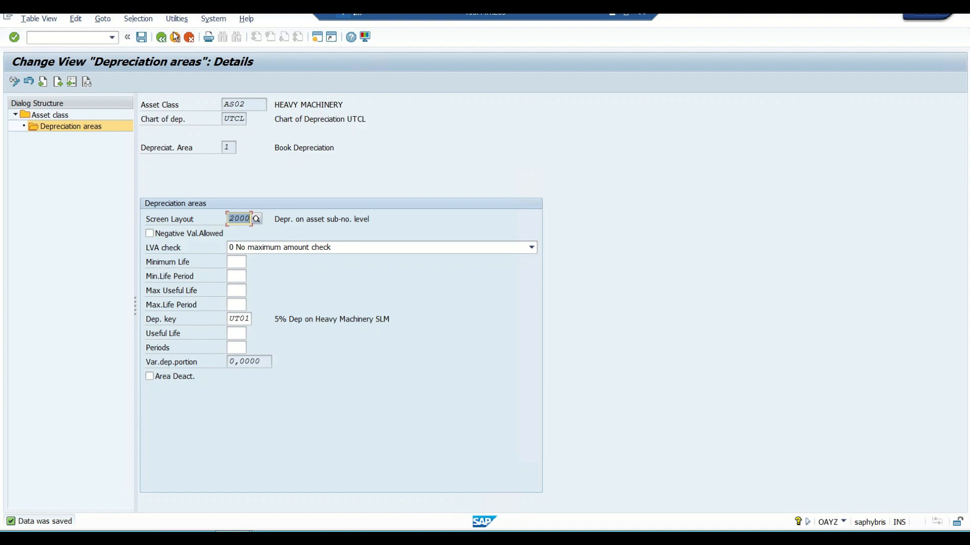
- Switch to the SAP FICO Training workbook in Excel and review the asset accounting configuration steps down to Determine Depreciation Area in Asset Class
left_click(609, 13)
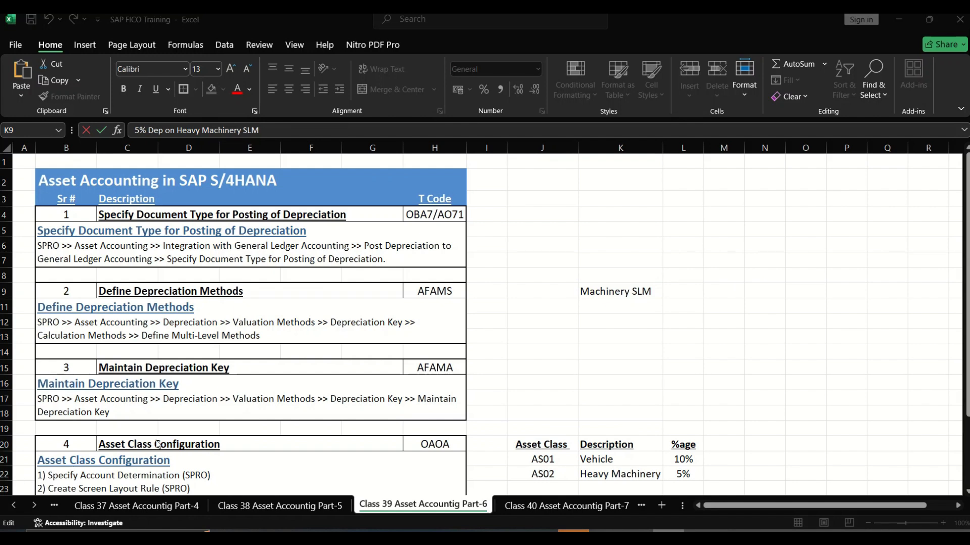
left_click(247, 215)
left_click(132, 445)
key("Down")
key("Down")
key("Down")
key("Down")
key("Down")
key("Down")
key("Down")
key("Down")
key("Down")
key("Down")
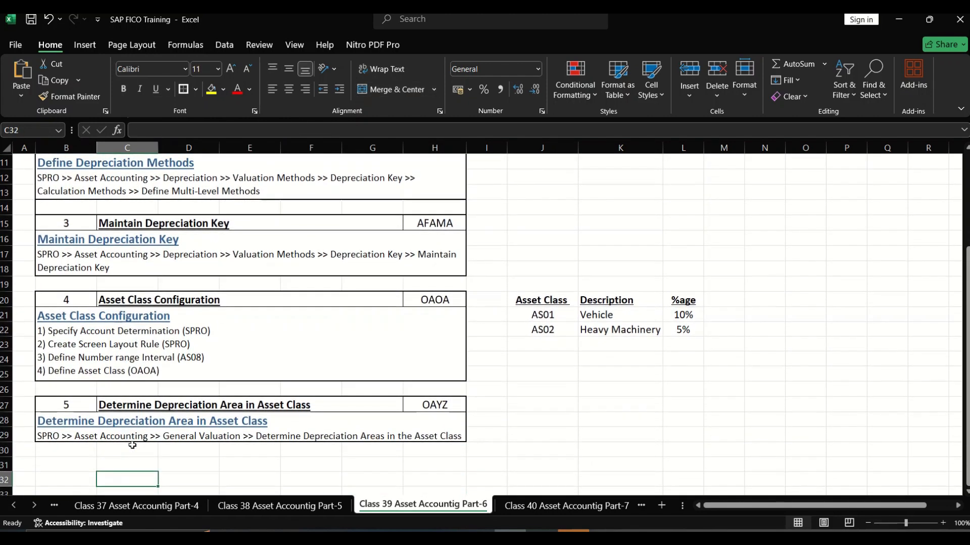